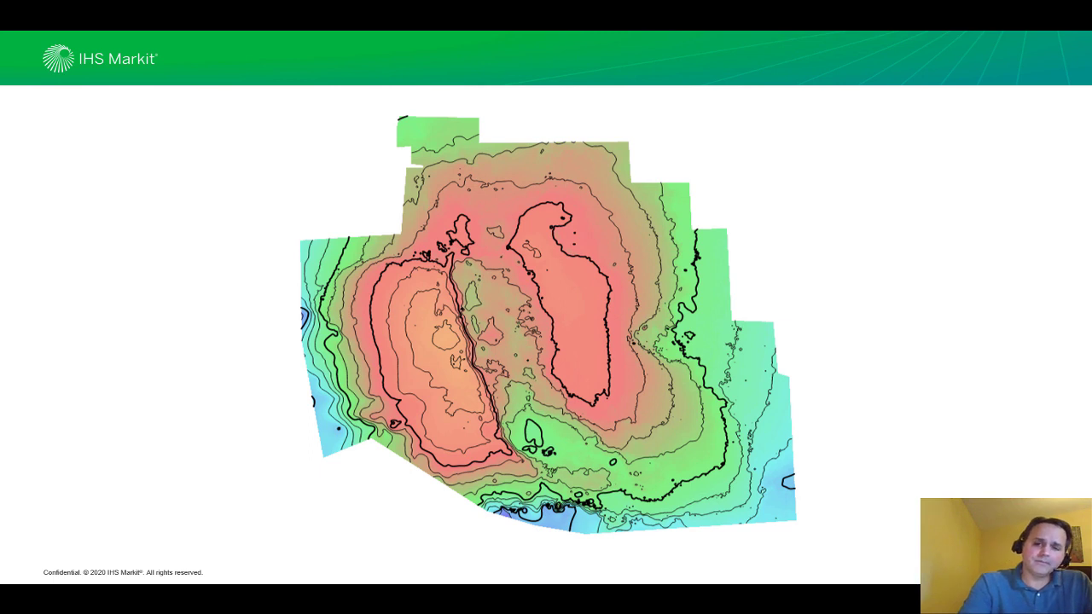
- Advance through the county-boundary, satellite basemap and well-lateral close-up slides
key(Right)
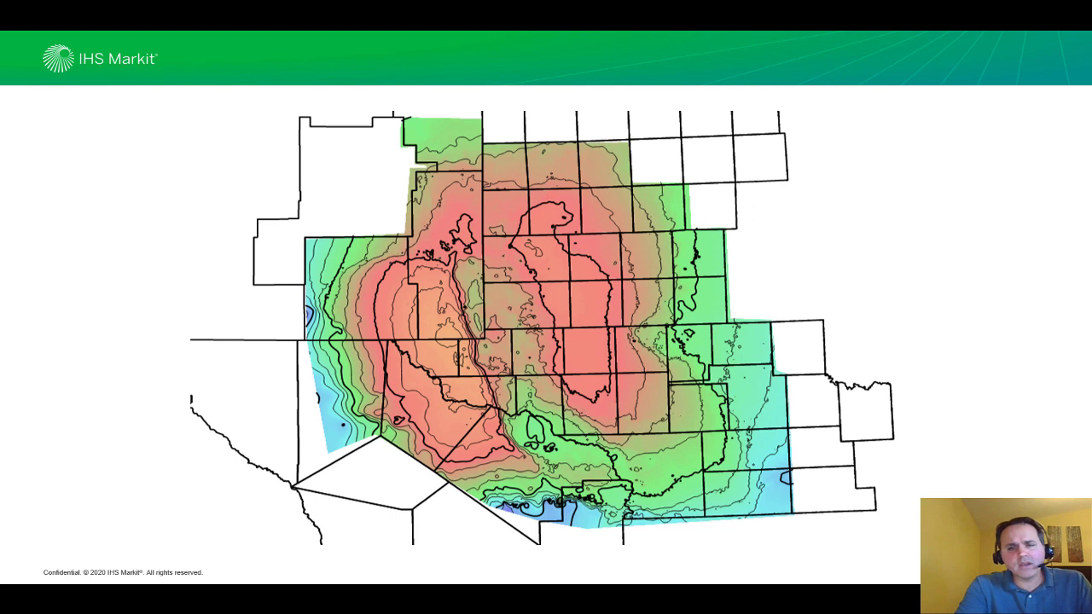
key(Right)
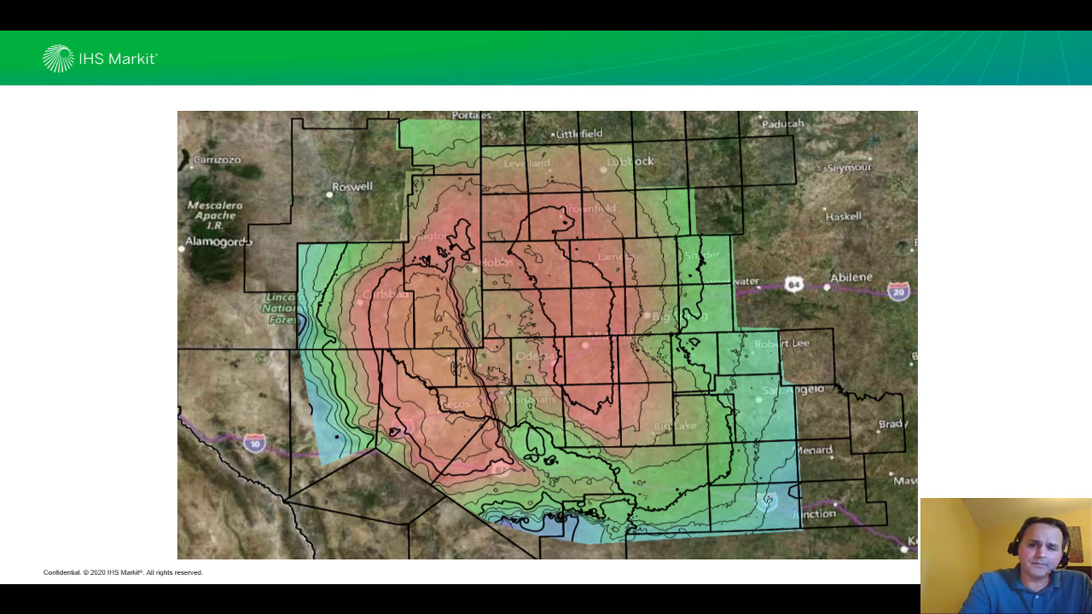
key(Right)
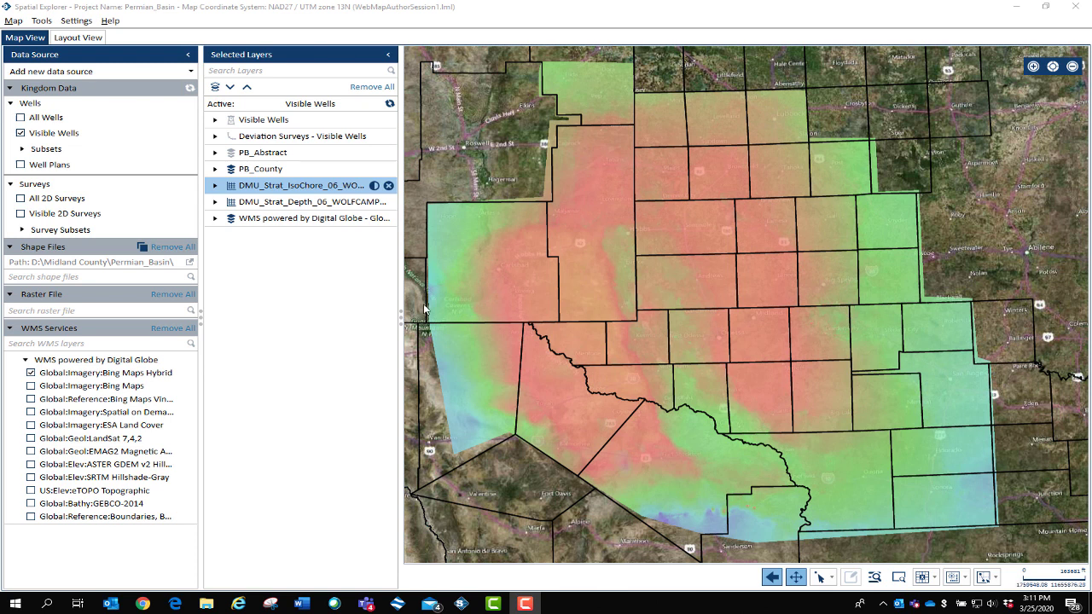
- Toggle the satellite basemap and Wolfcamp depth grid layers off and back on
ctrl+click(265, 205)
ctrl+click(265, 208)
ctrl+click(232, 222)
click(232, 222)
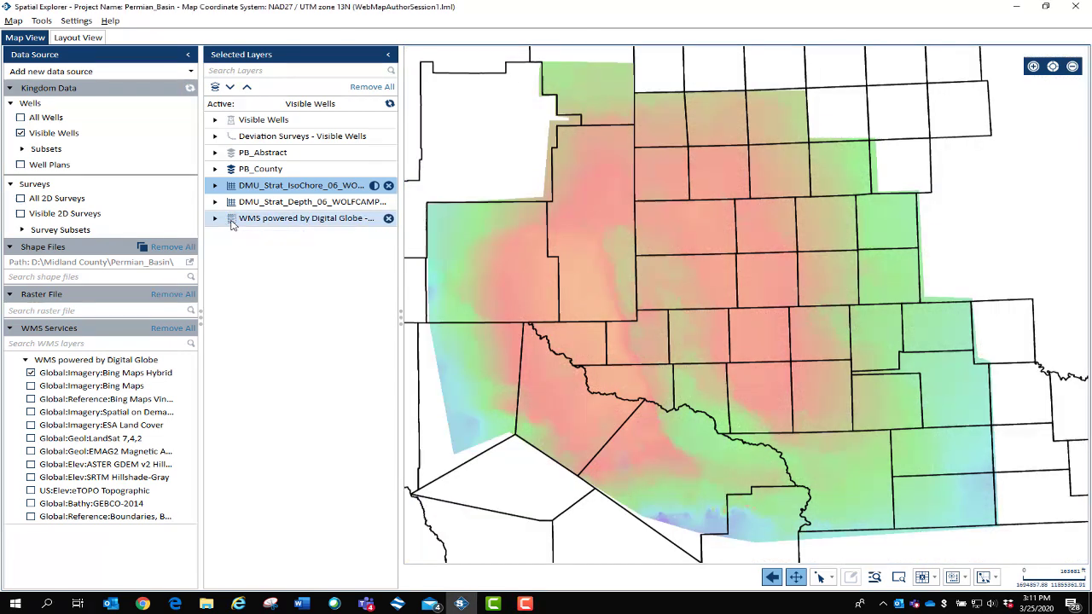
click(232, 222)
click(232, 222)
click(232, 222)
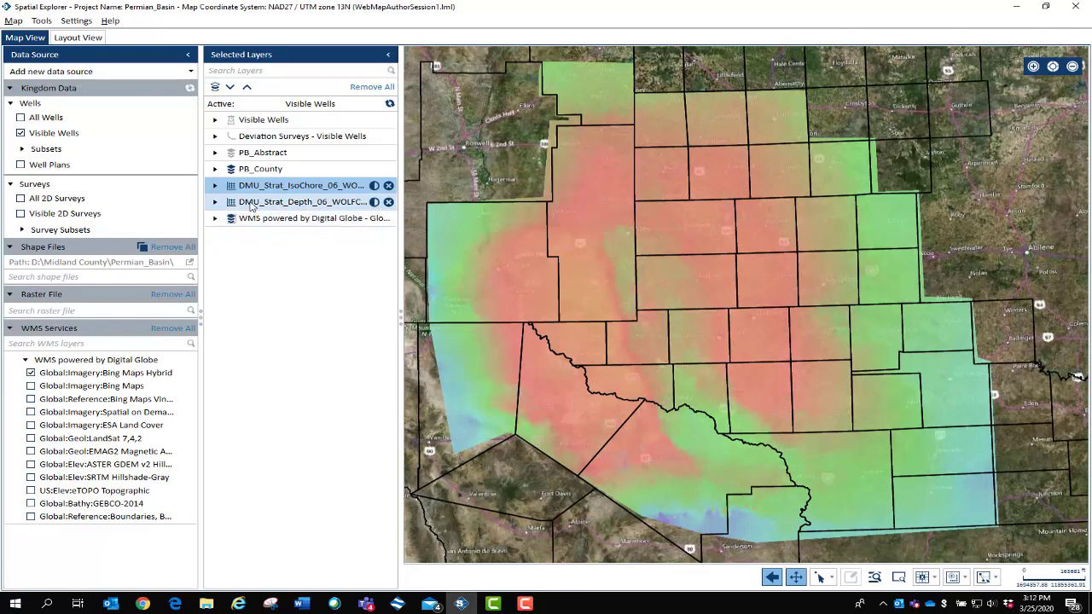
click(232, 205)
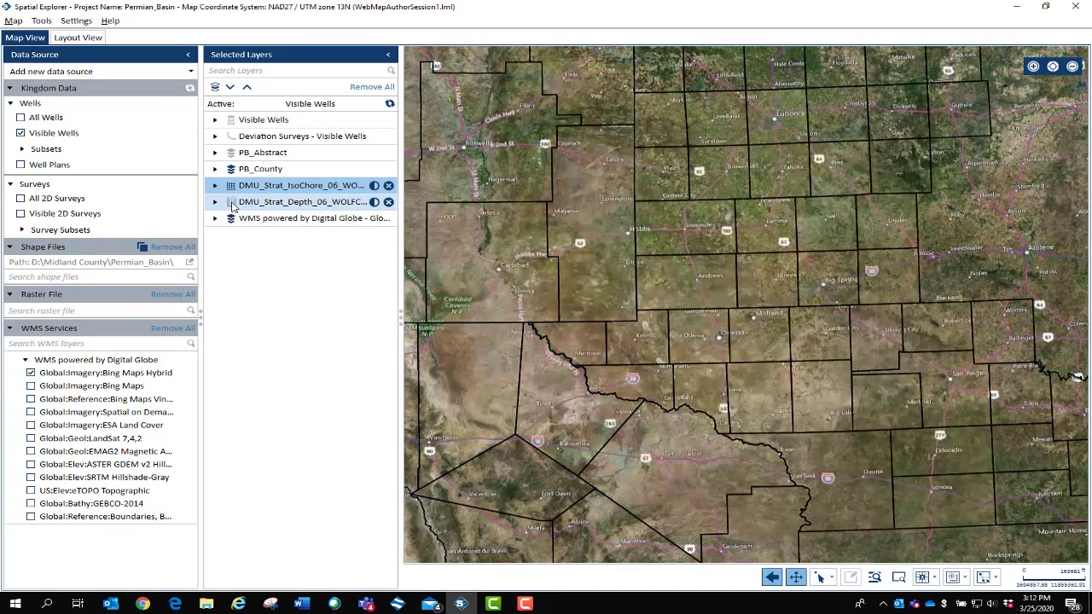
click(231, 203)
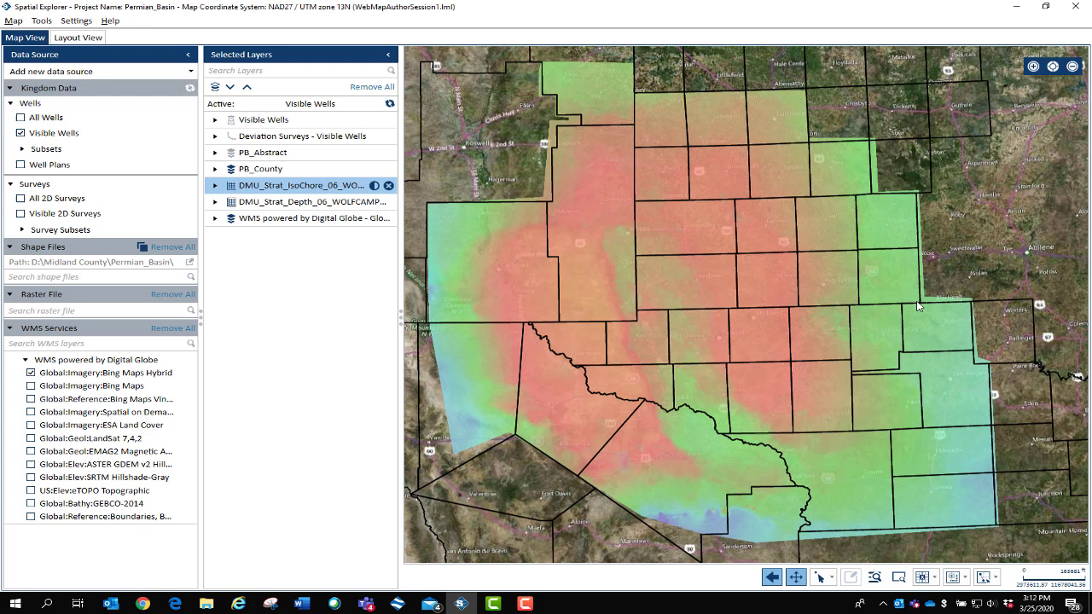
- Box-zoom to one county, show Visible Wells, Deviation Surveys and PB_Abstract, then zoom onto laterals
click(898, 579)
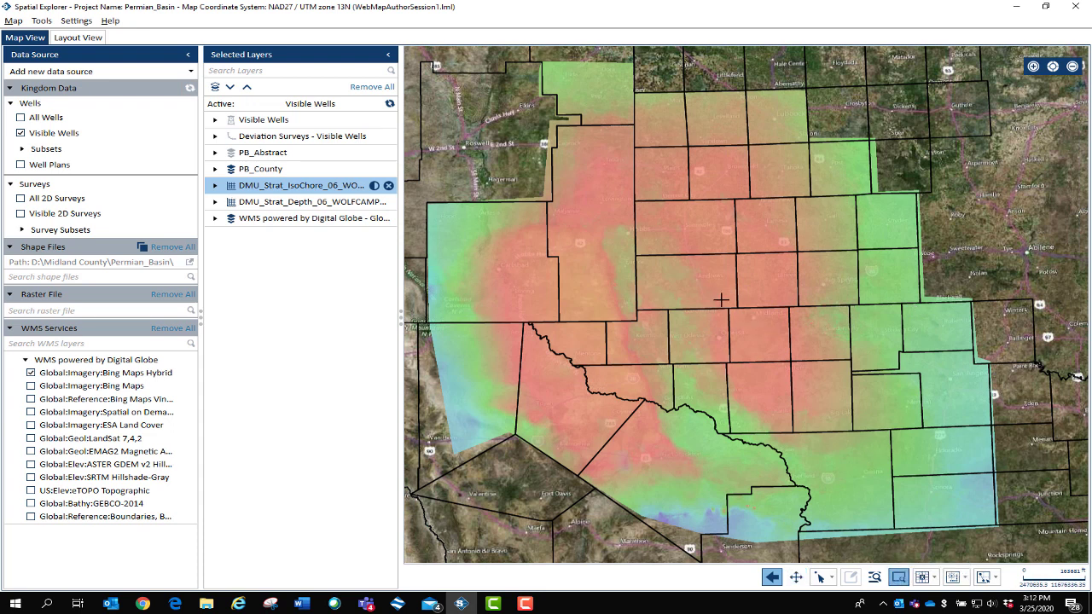
drag(713, 295, 807, 374)
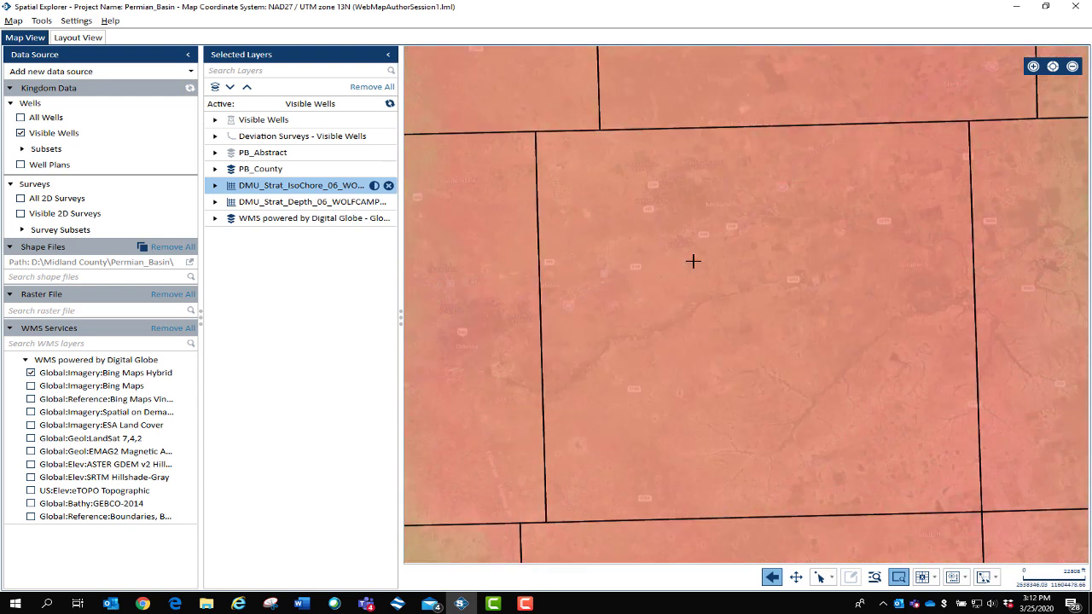
click(230, 120)
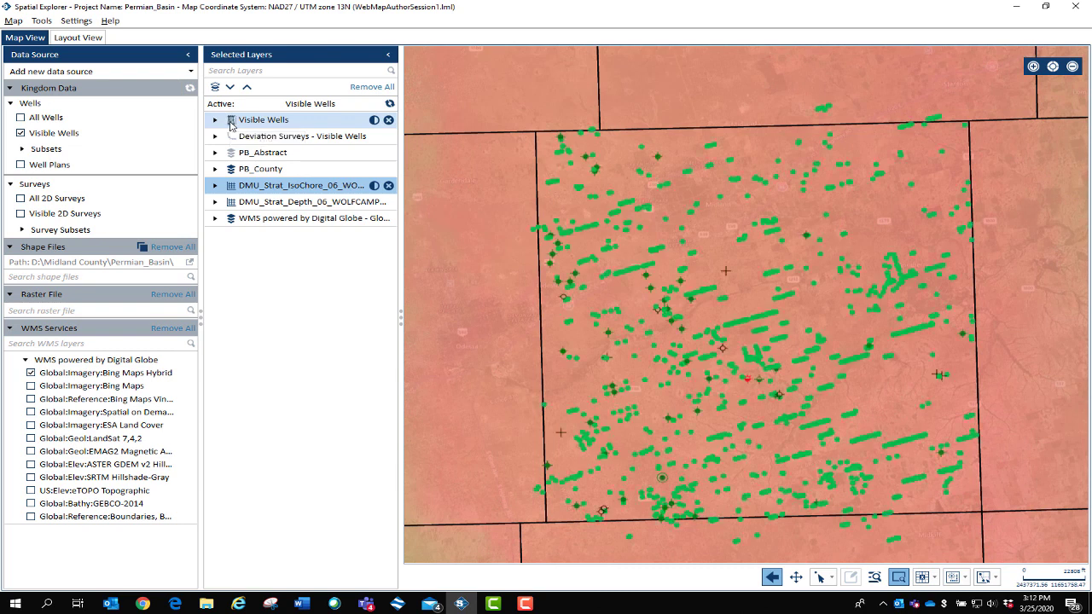
click(231, 137)
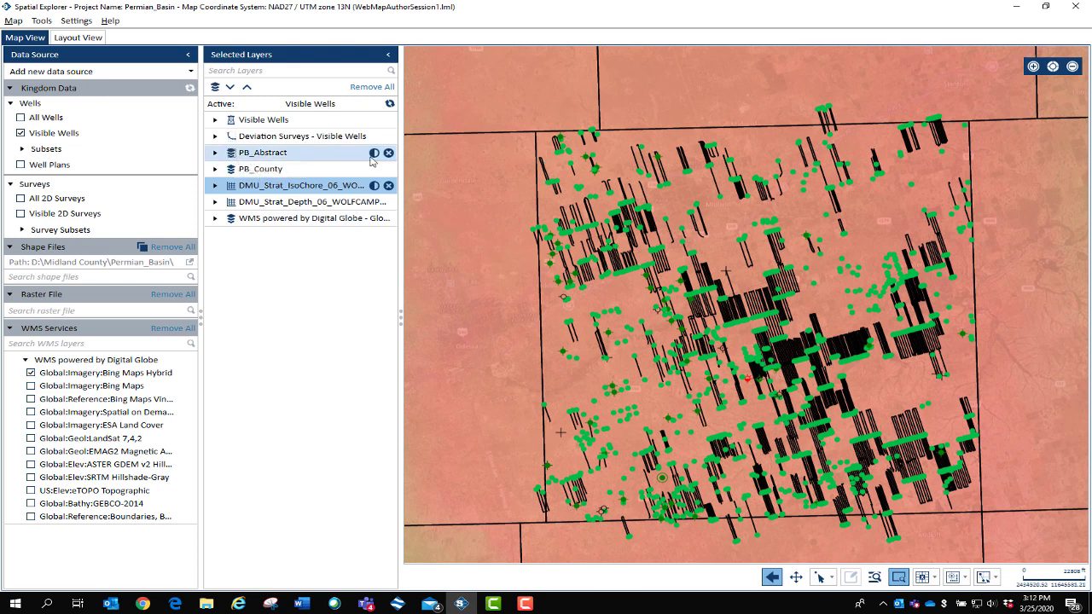
click(374, 153)
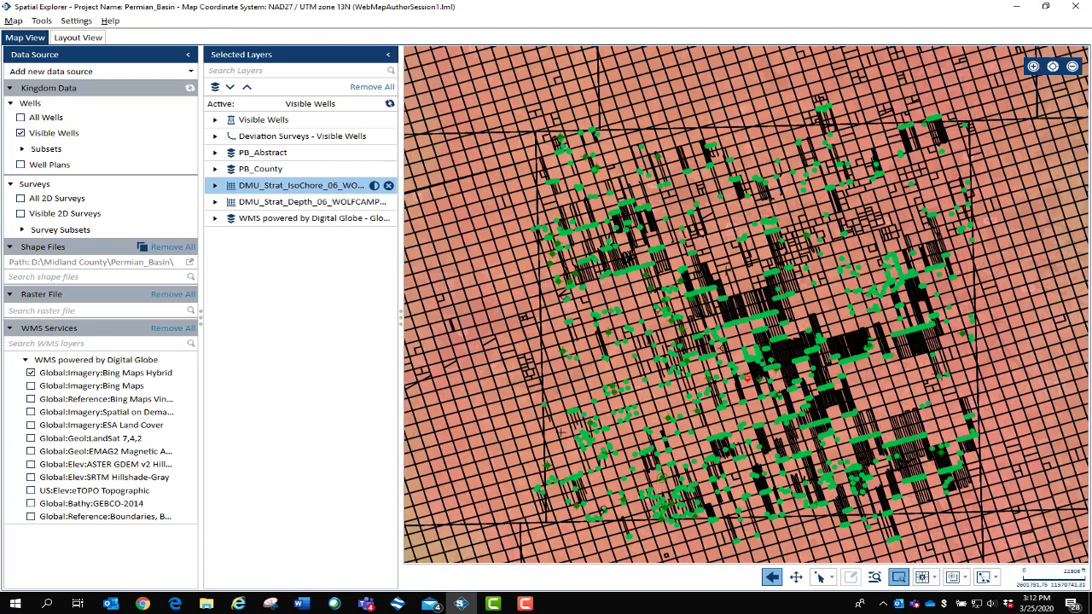
drag(857, 324, 883, 353)
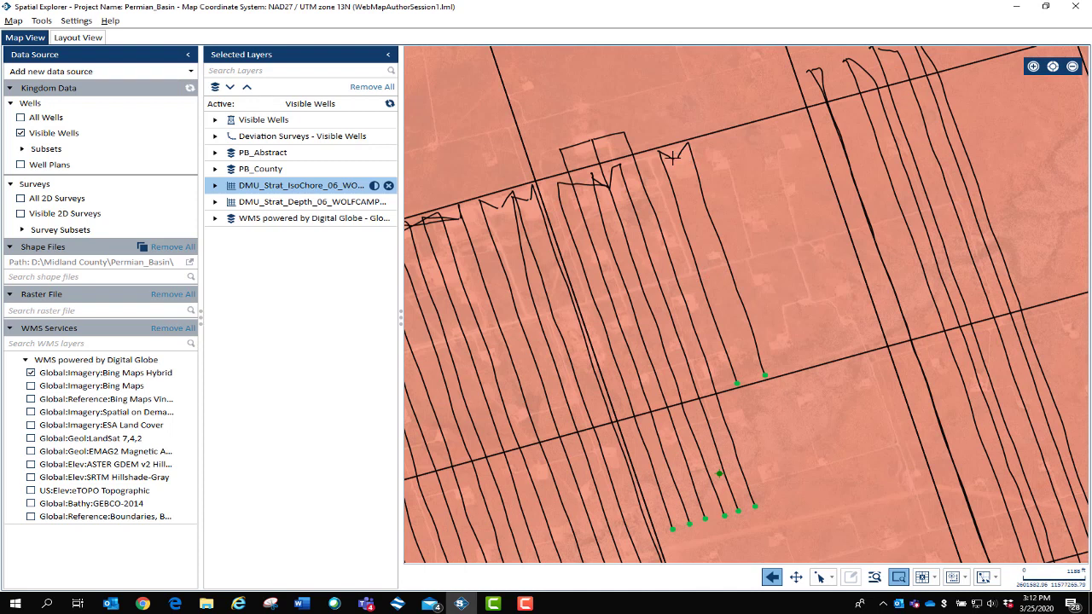
- Lower the DMU_Strat_Depth grid's opacity to 39% so imagery shows through
click(347, 203)
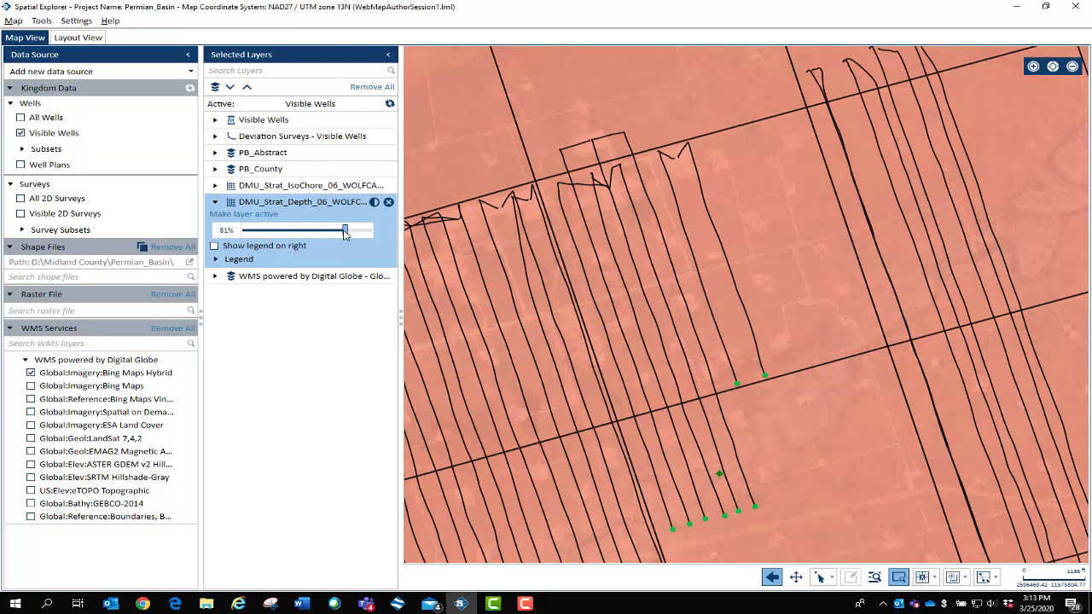
drag(345, 234, 292, 246)
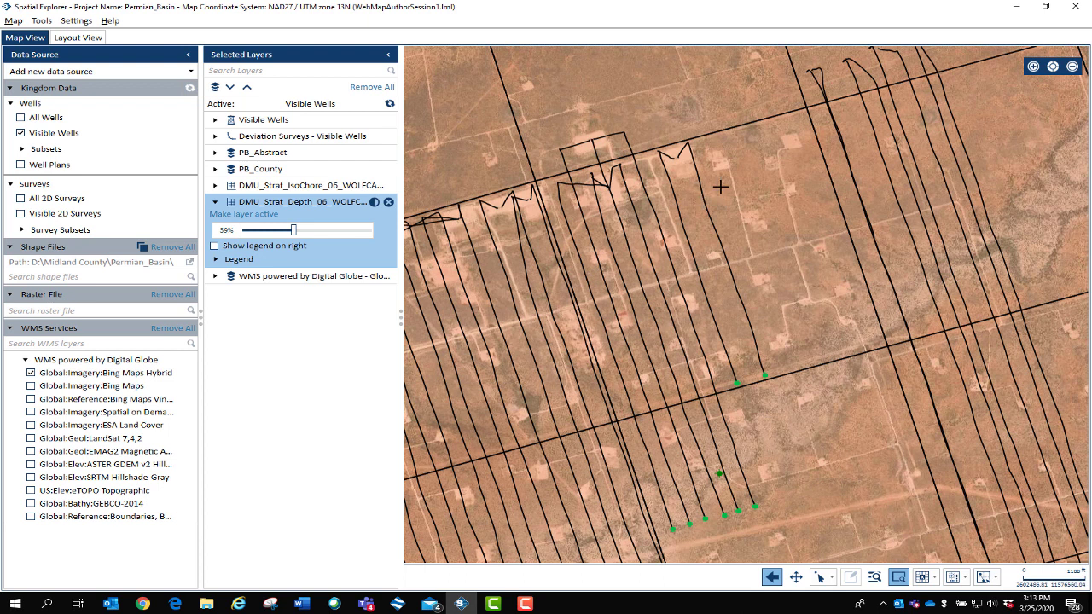
- Add an editable polygon layer named 'Well Spacing' and make it the active layer
click(77, 75)
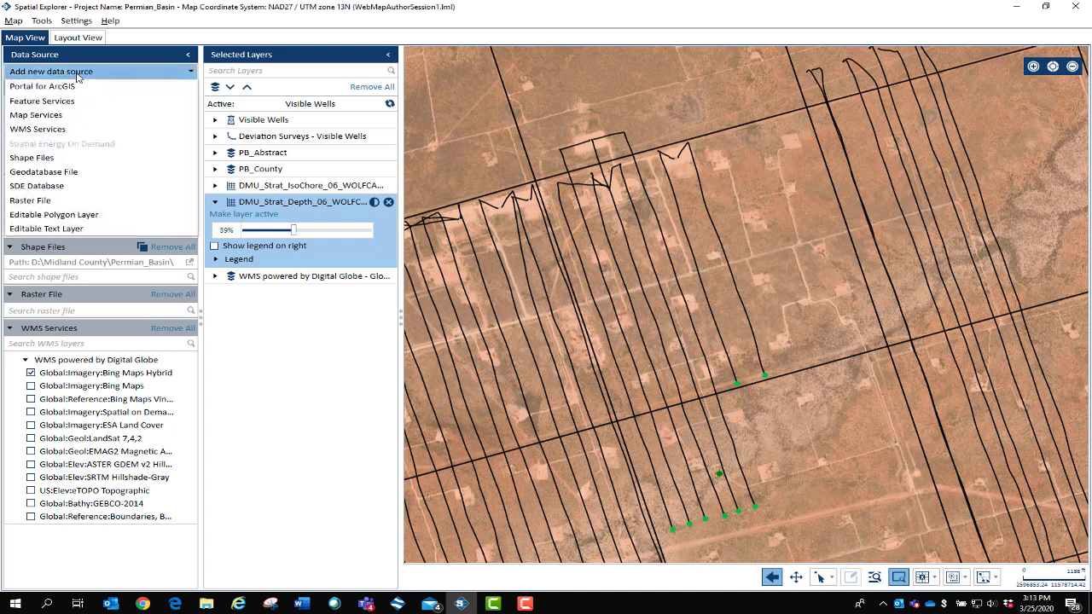
click(58, 215)
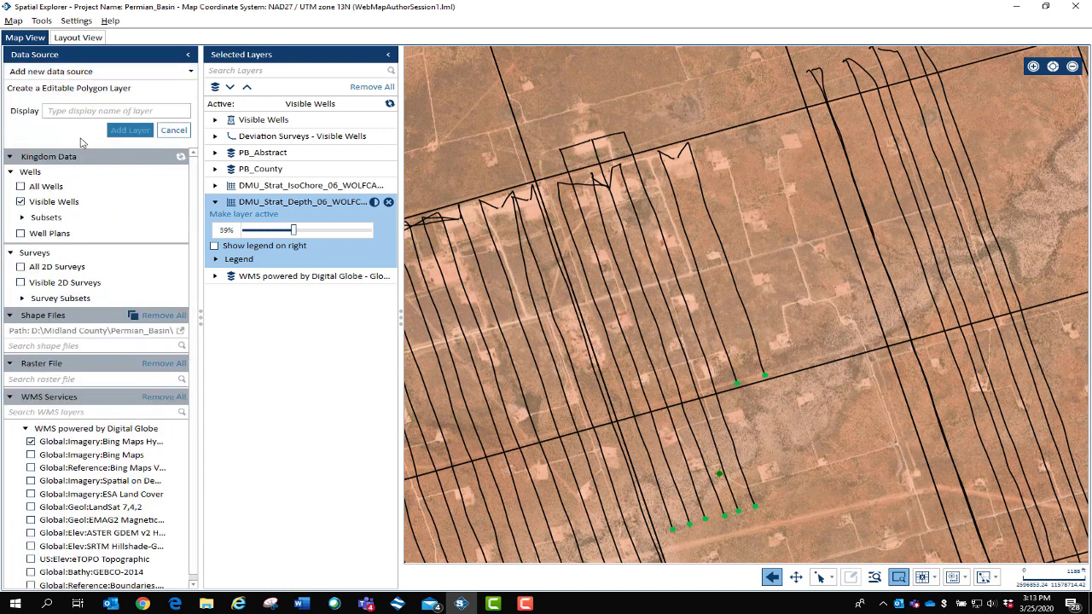
click(81, 111)
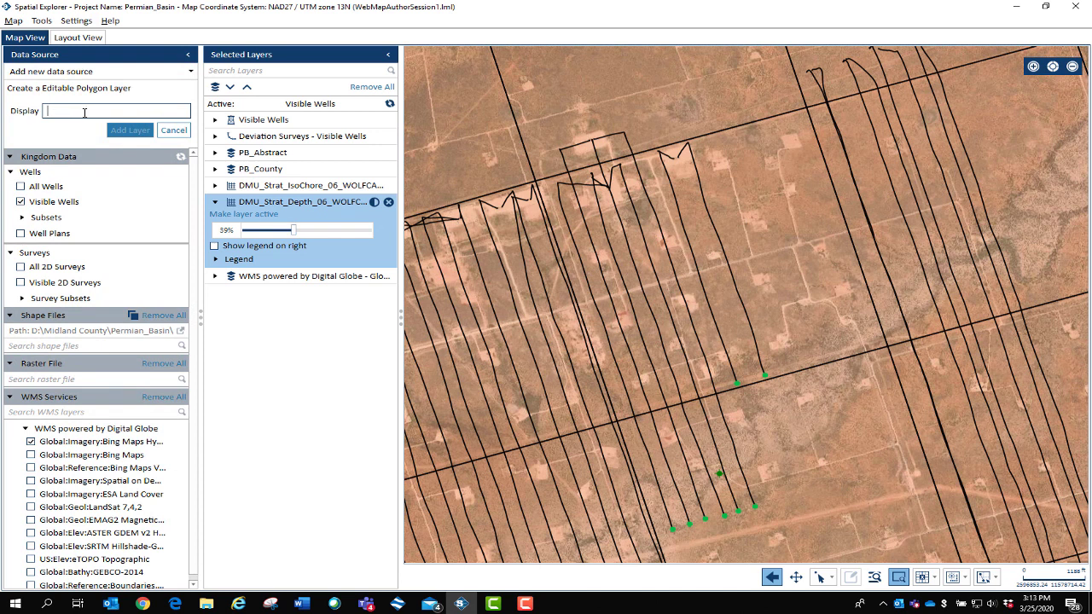
text(Well Spacing)
click(128, 130)
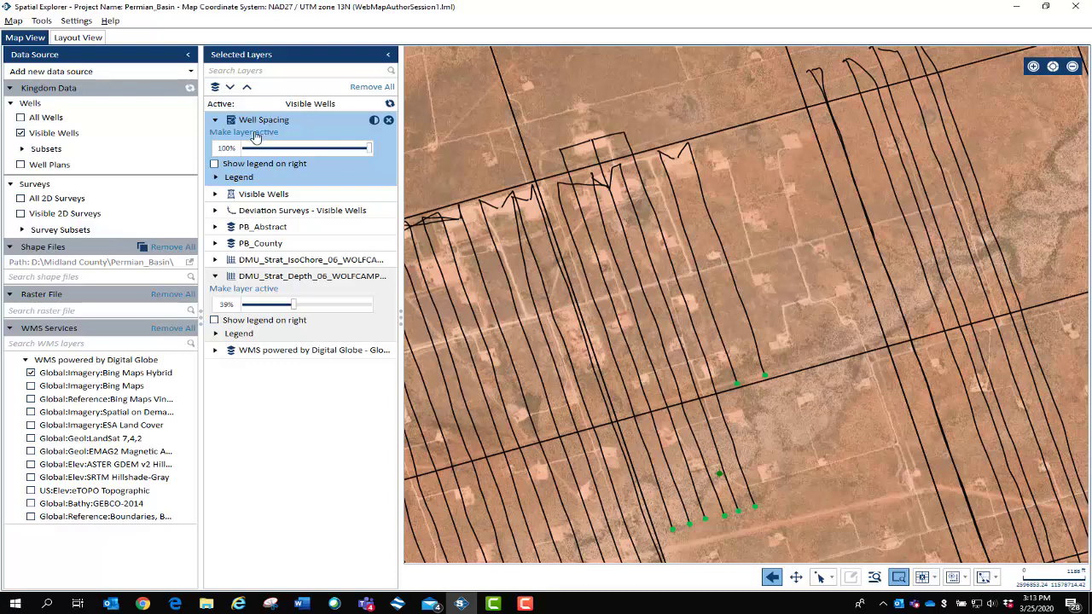
click(247, 133)
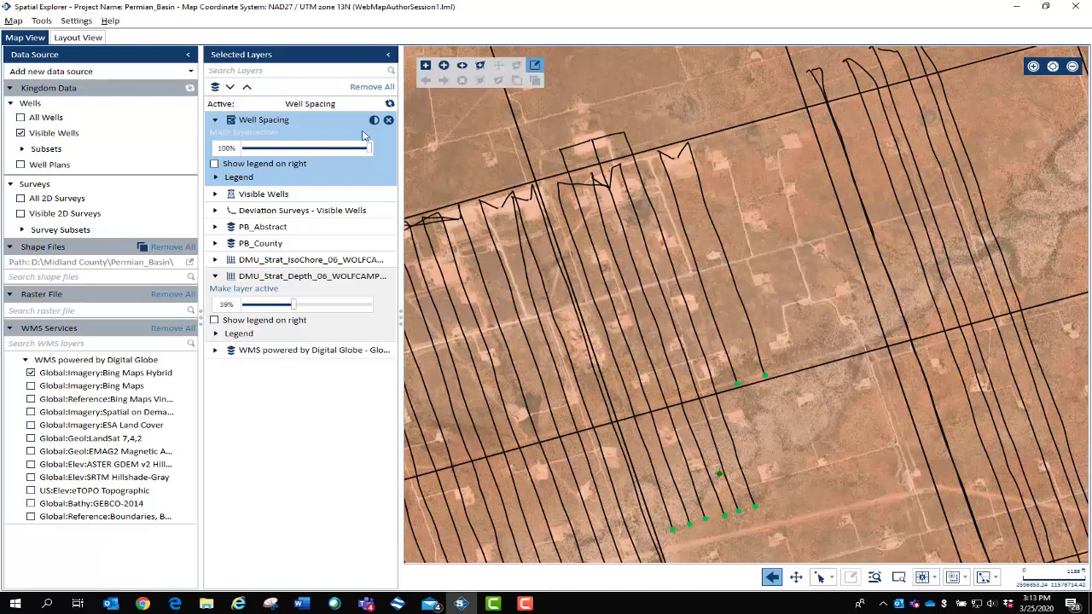
- Draw a four-corner narrow spacing polygon along the lateral between the section lines
click(481, 66)
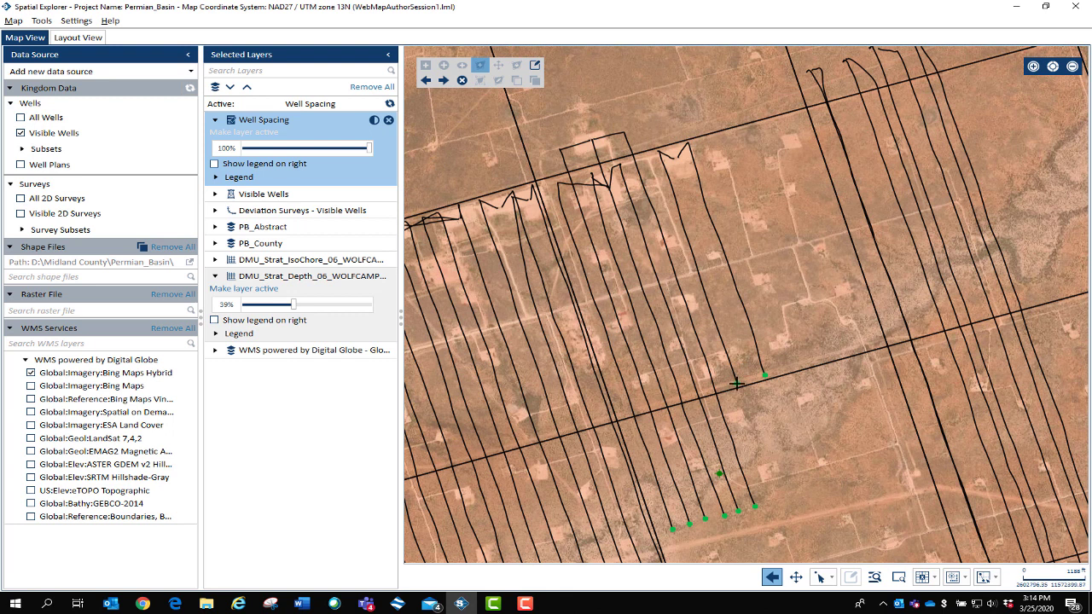
click(736, 383)
click(765, 377)
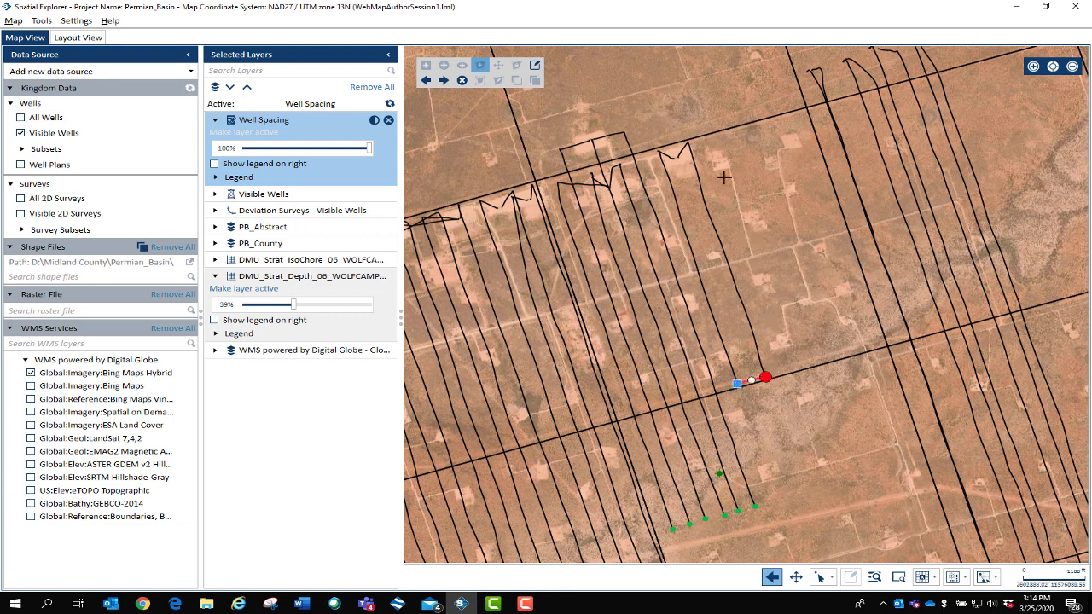
click(688, 145)
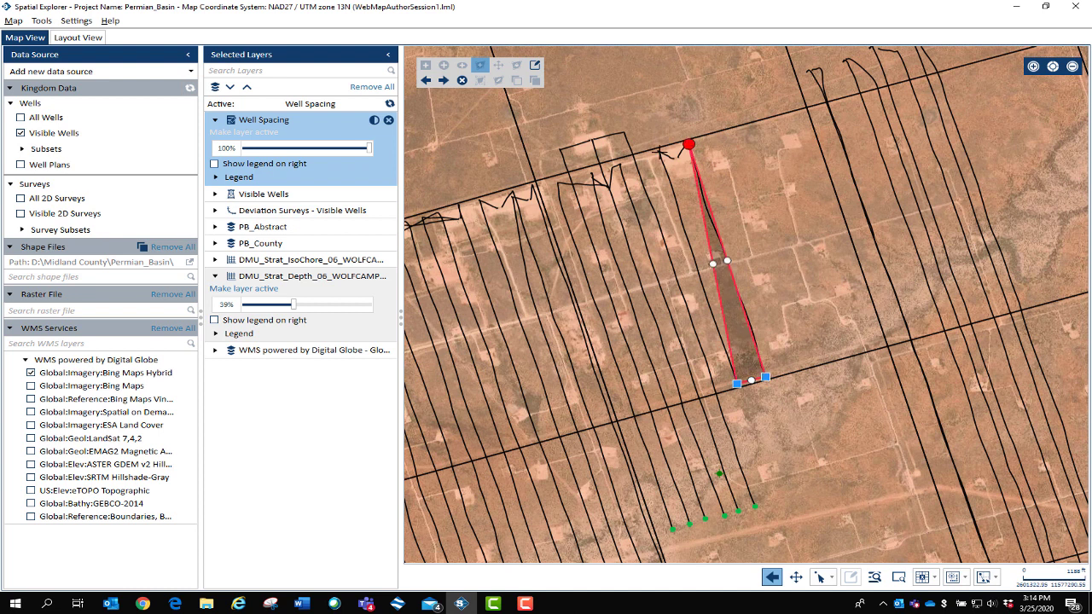
double_click(659, 152)
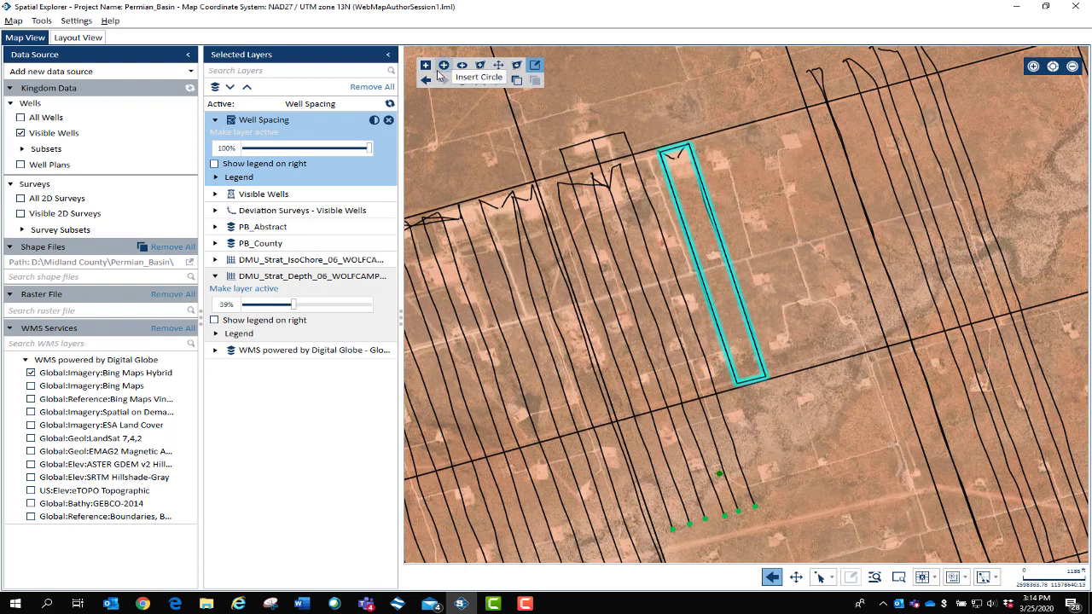
- Shift the spacing polygon slightly east, then select and delete it
click(500, 68)
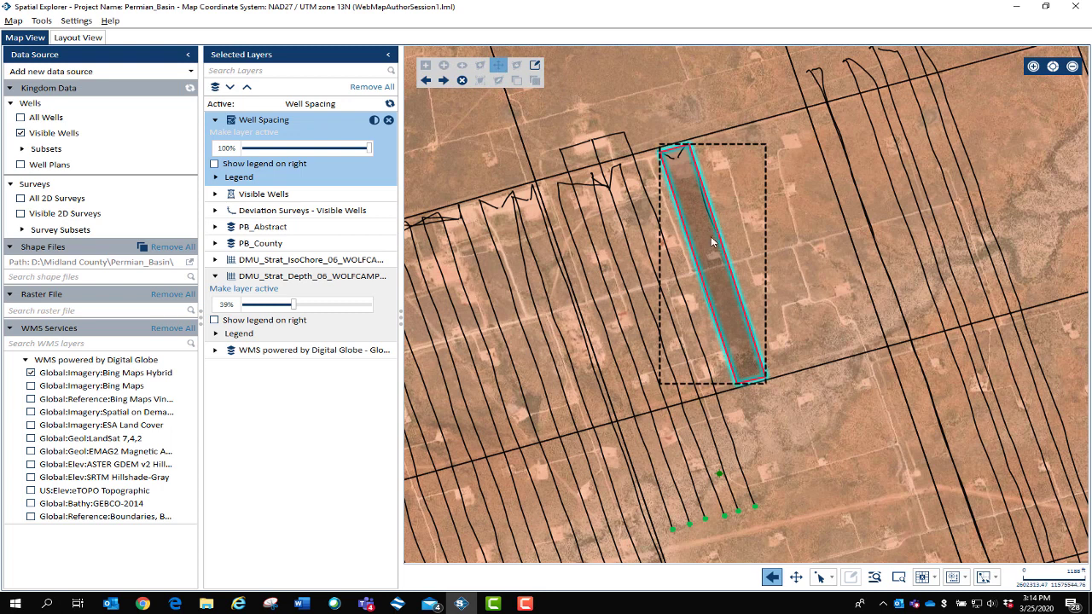
drag(712, 241, 735, 236)
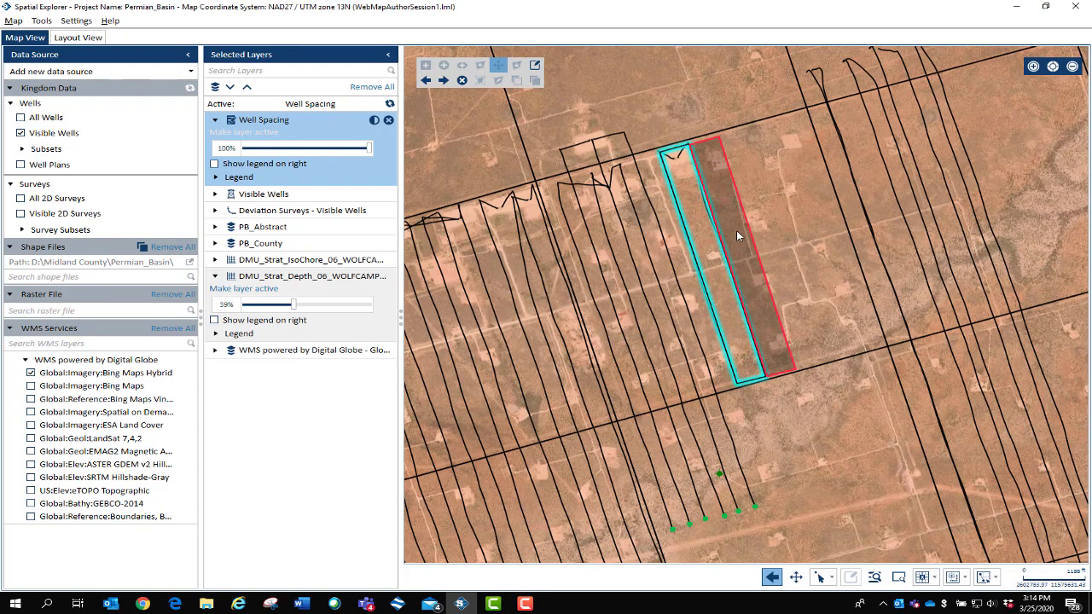
click(736, 231)
click(731, 205)
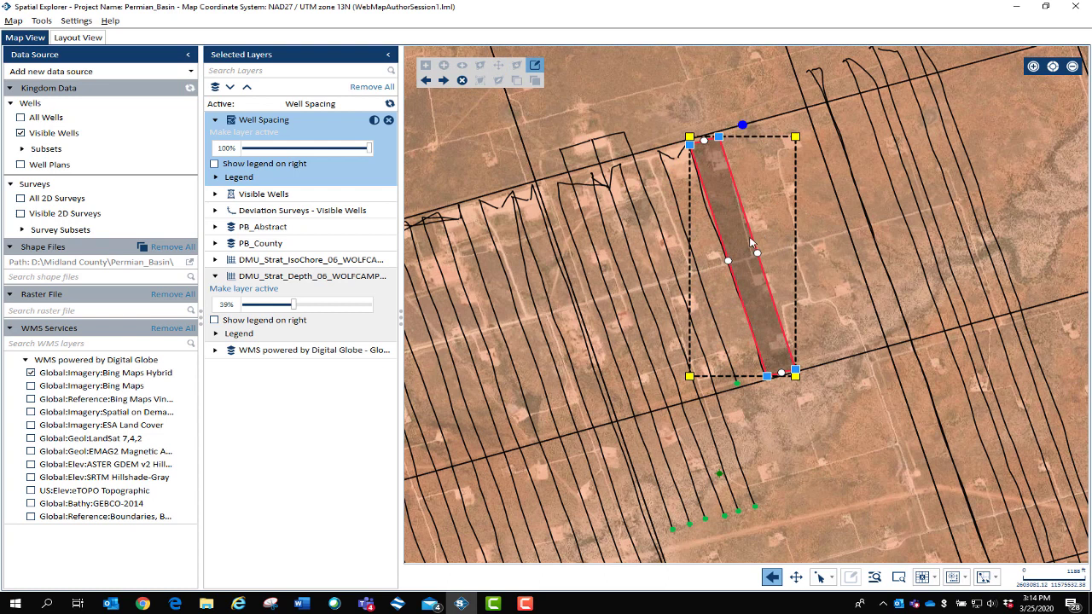
key(Delete)
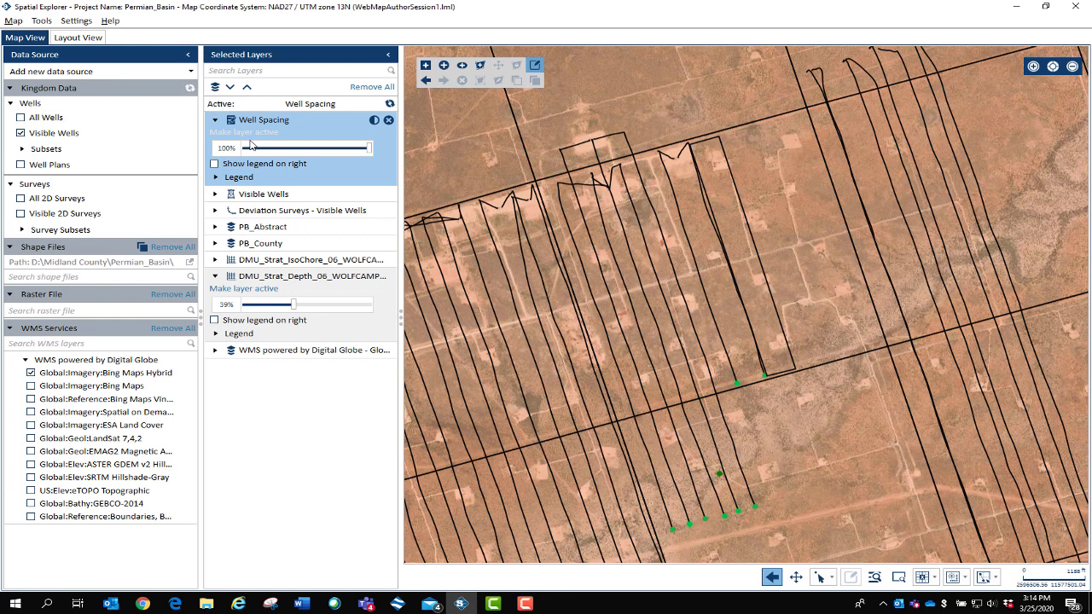
- Select the long well-spacing polygon with the feature Select tool
click(823, 577)
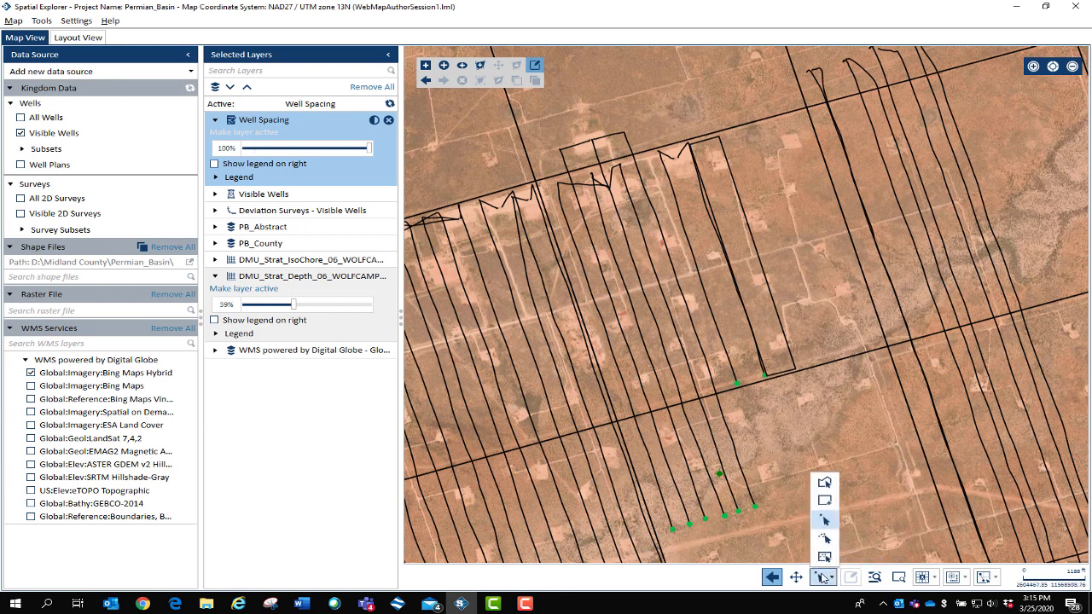
click(824, 519)
click(785, 335)
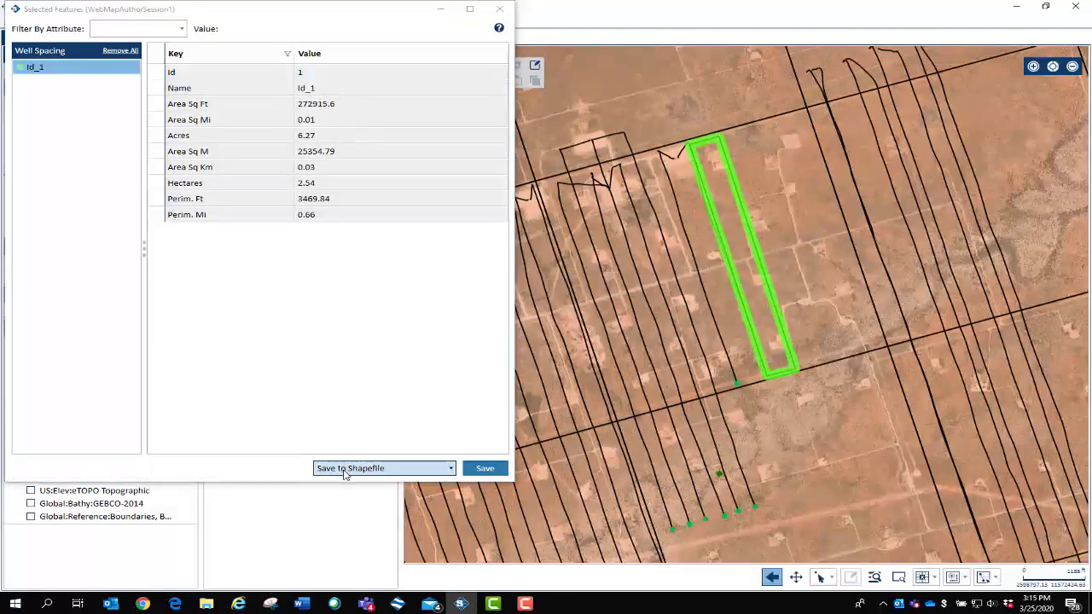
- Save the polygon to Kingdom as 'Well Spacing' and close the selected features window
click(450, 471)
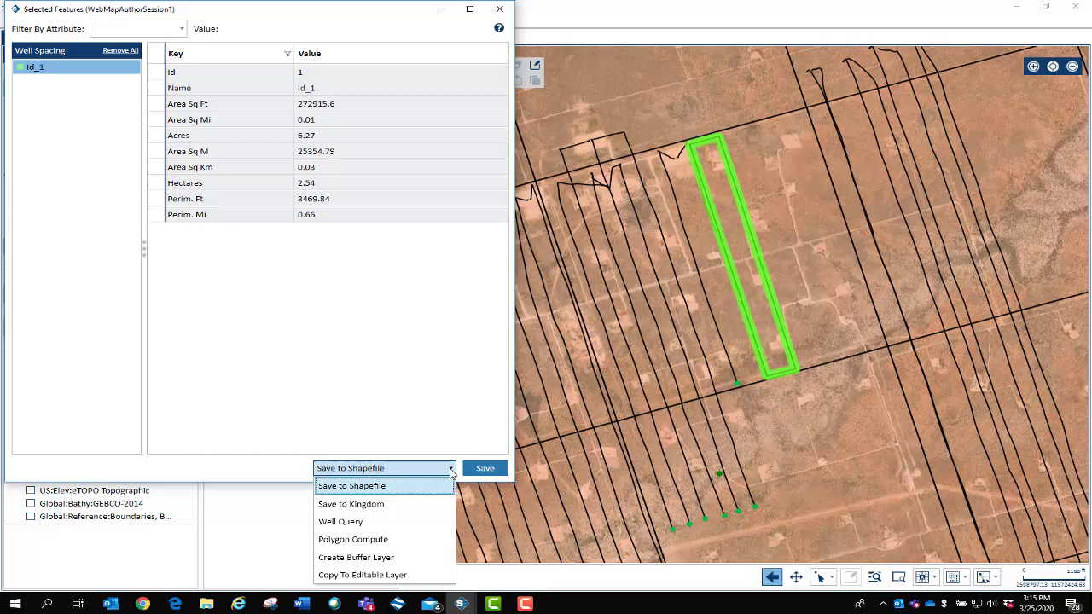
click(382, 504)
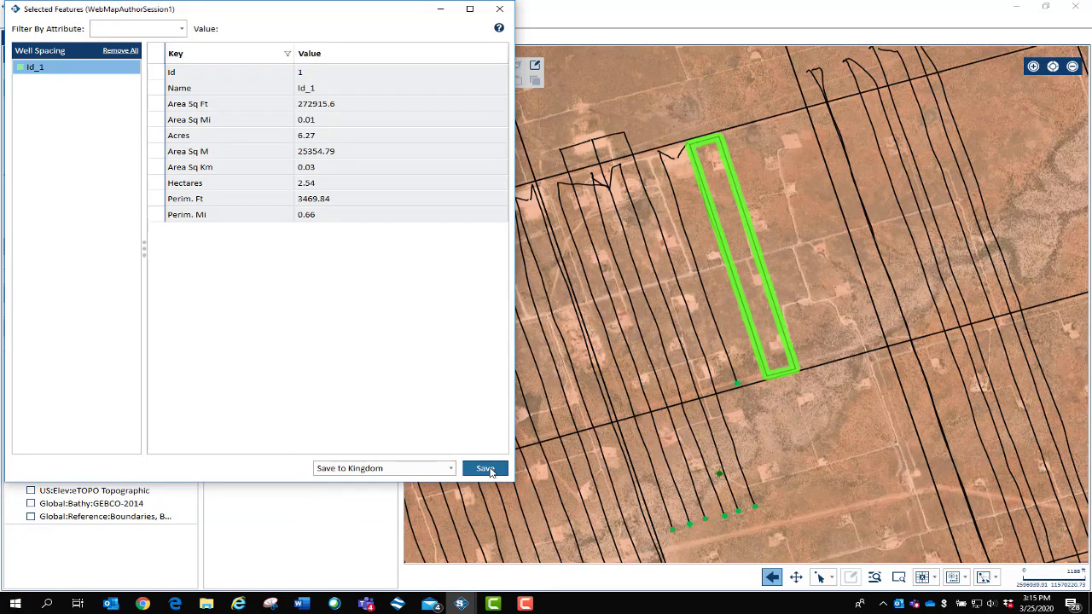
click(483, 467)
click(103, 49)
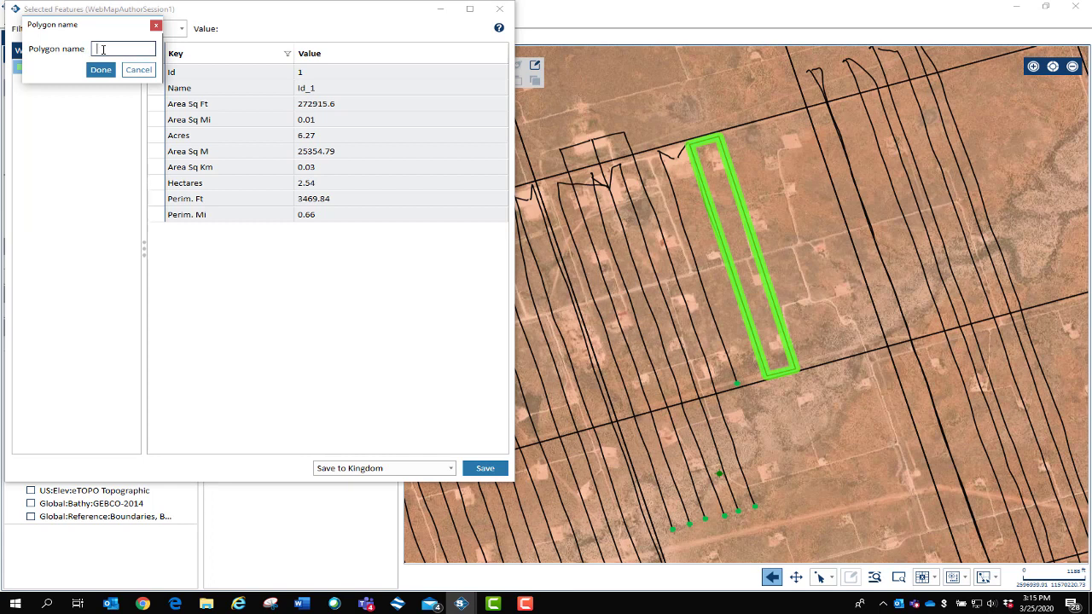
text(Well Spacing)
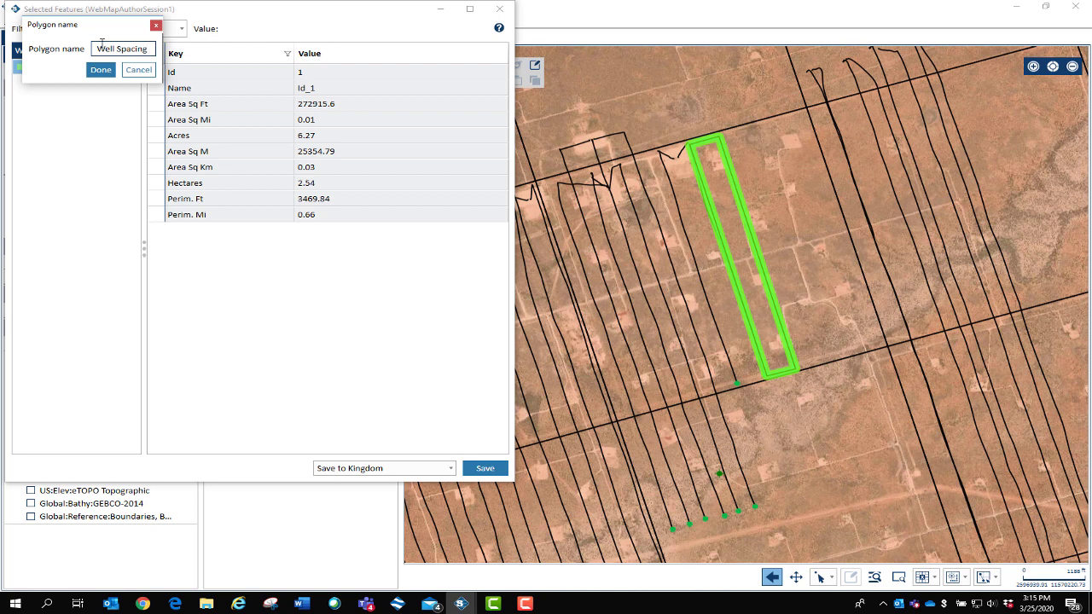
click(101, 70)
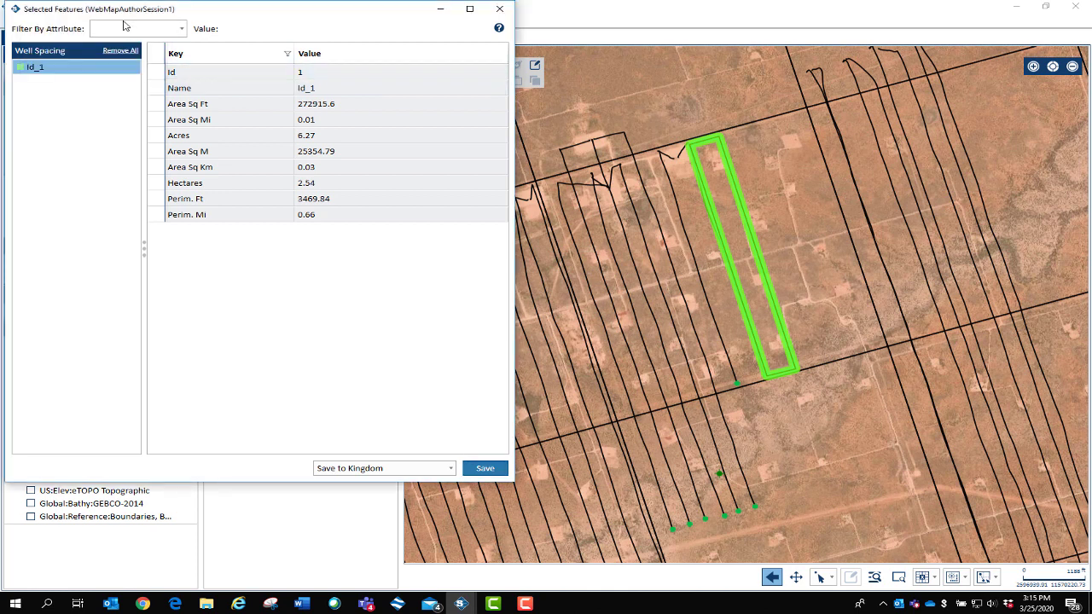
click(501, 11)
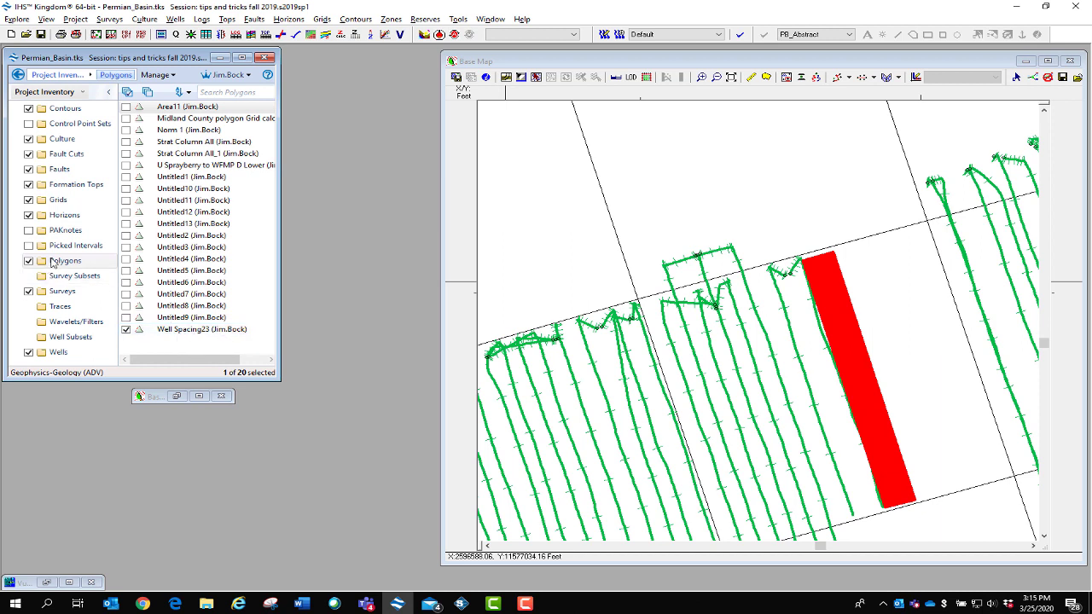
- Bring up the context menu for Well Spacing23 in the Polygons inventory list
right_click(178, 332)
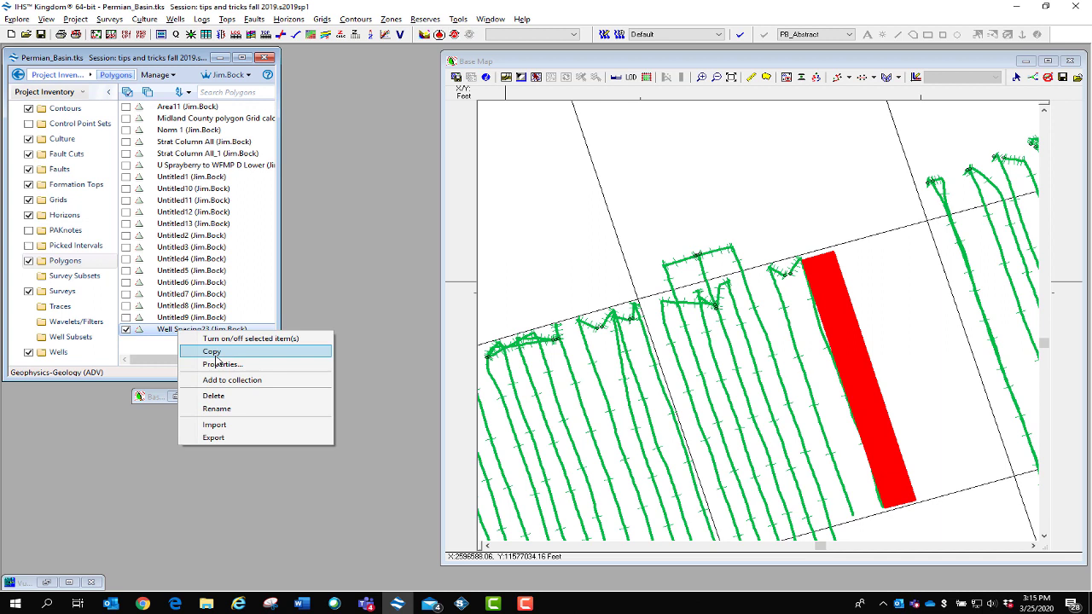
- Set Well Spacing23's properties to a black dashed outline with a Blank fill pattern
click(221, 365)
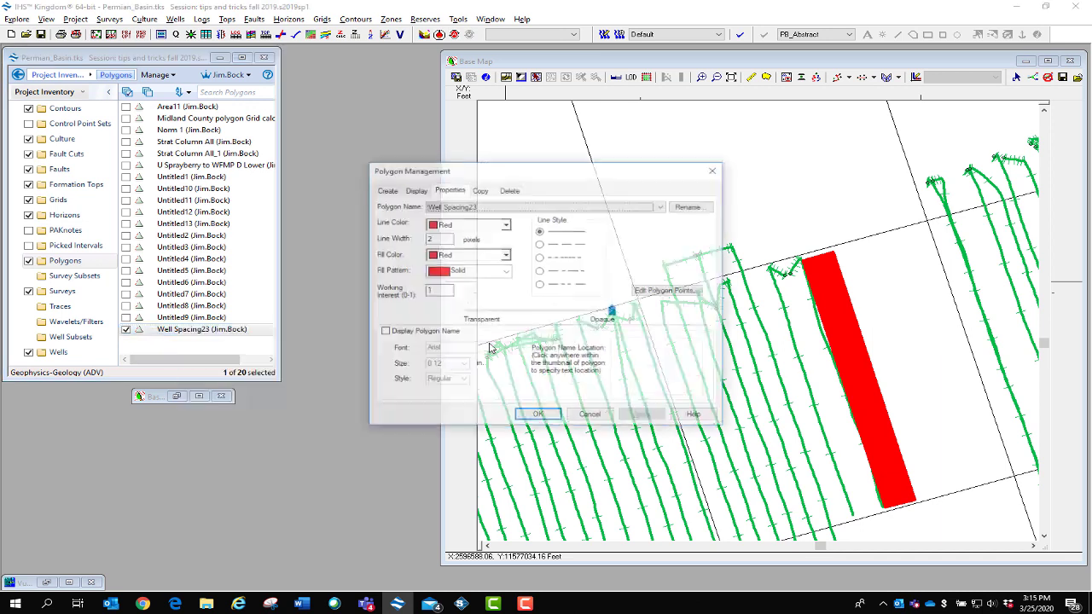
click(504, 224)
click(434, 243)
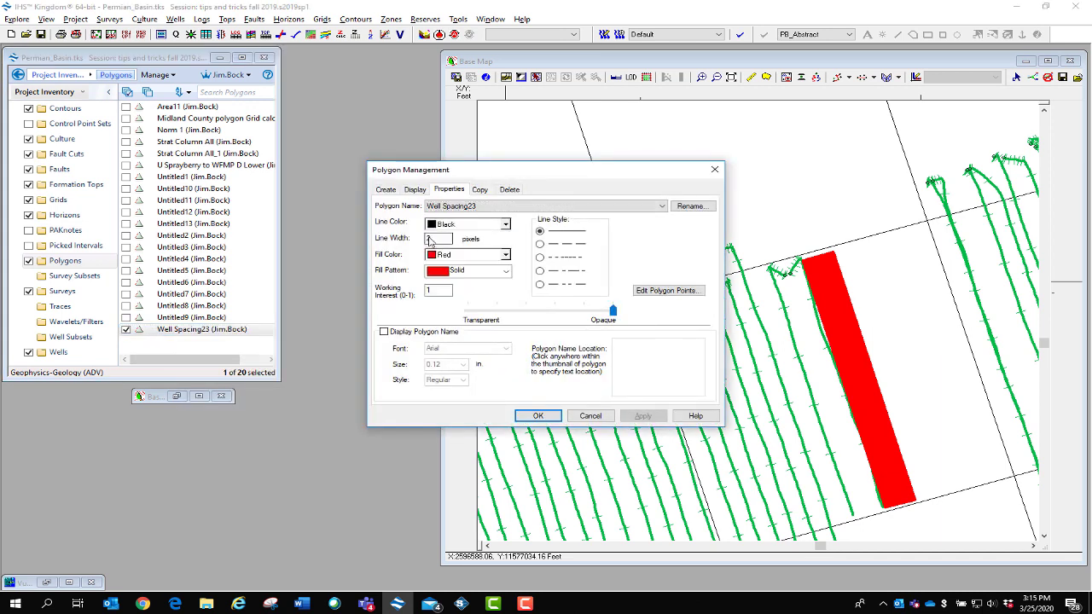
click(539, 245)
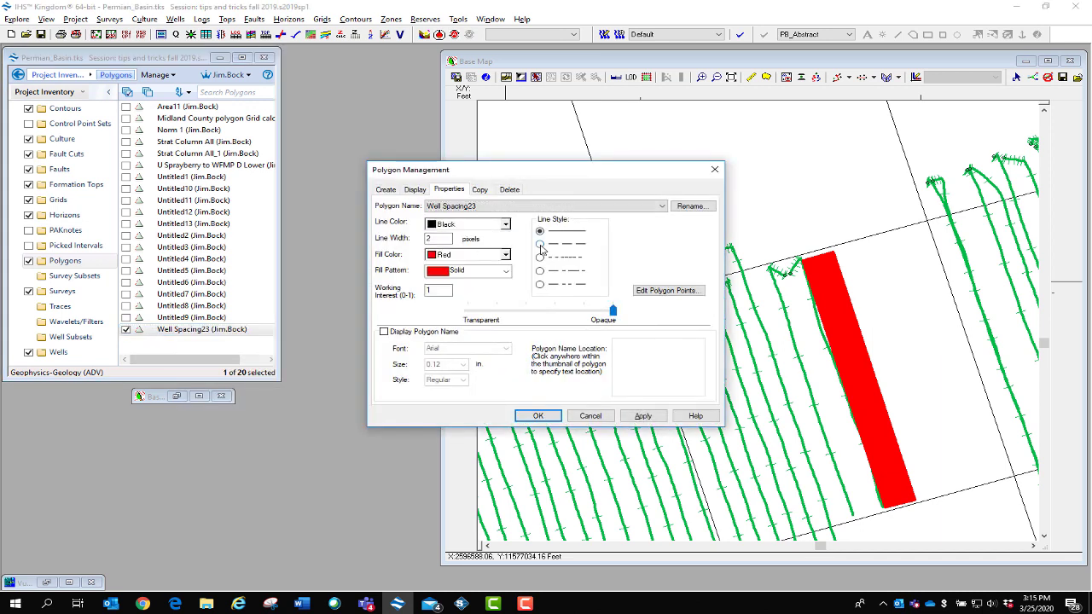
click(505, 271)
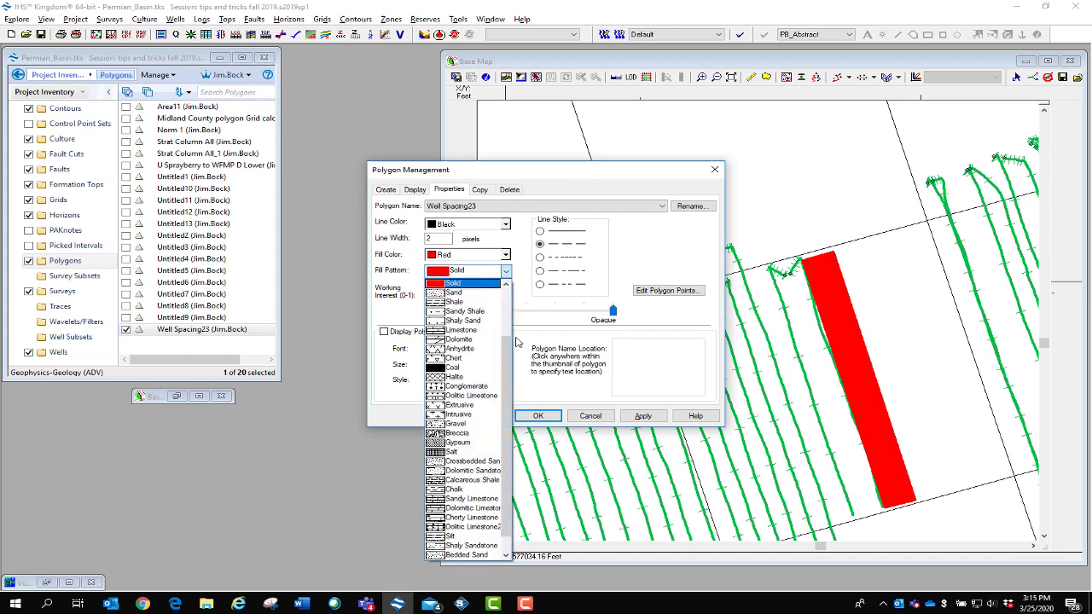
scroll(508, 346, up, 1)
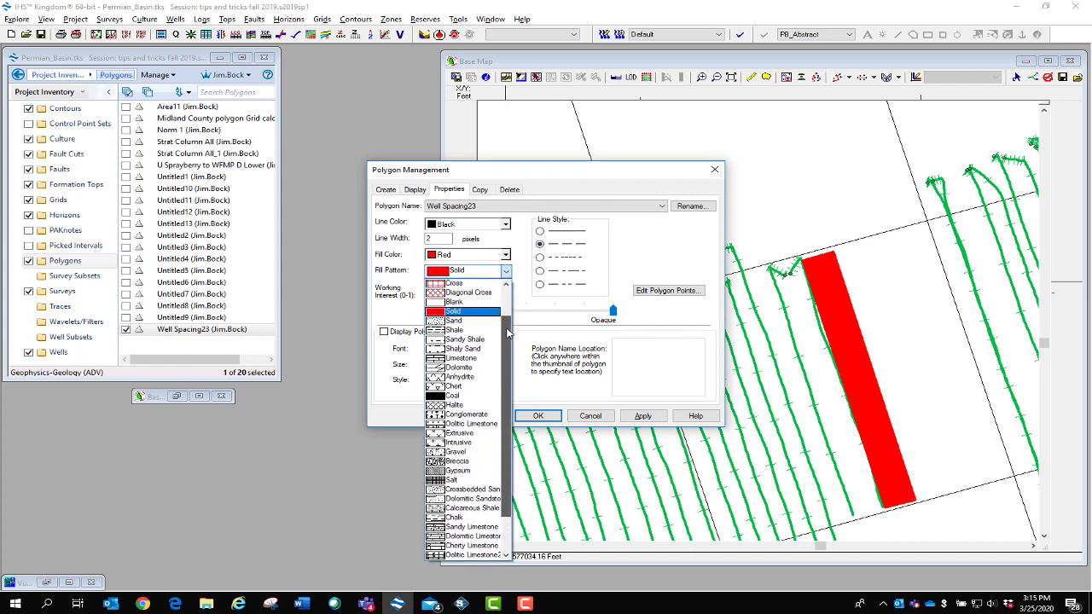
click(455, 302)
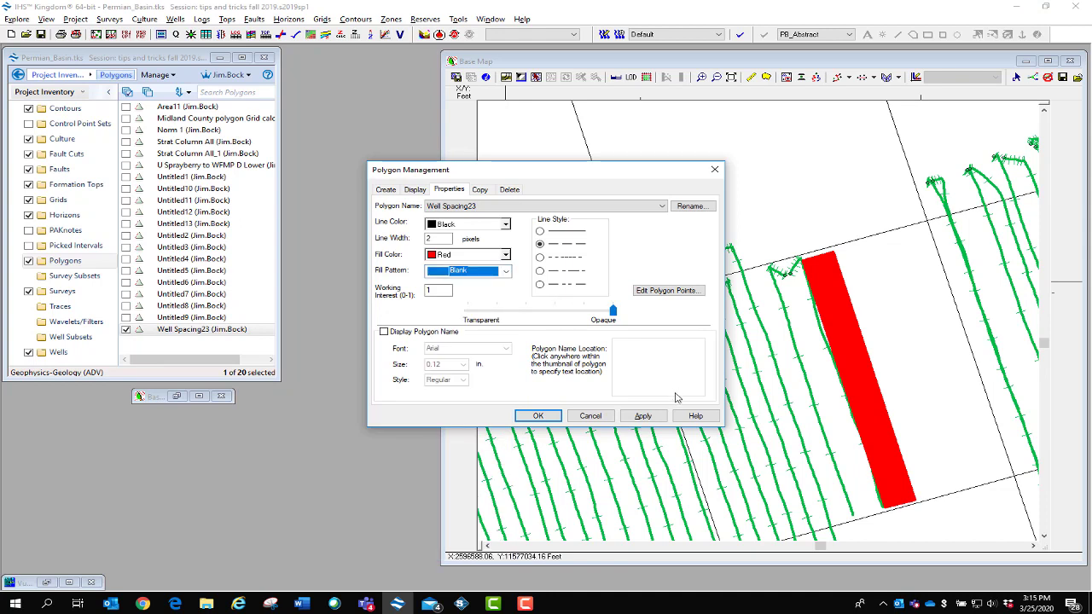
click(538, 415)
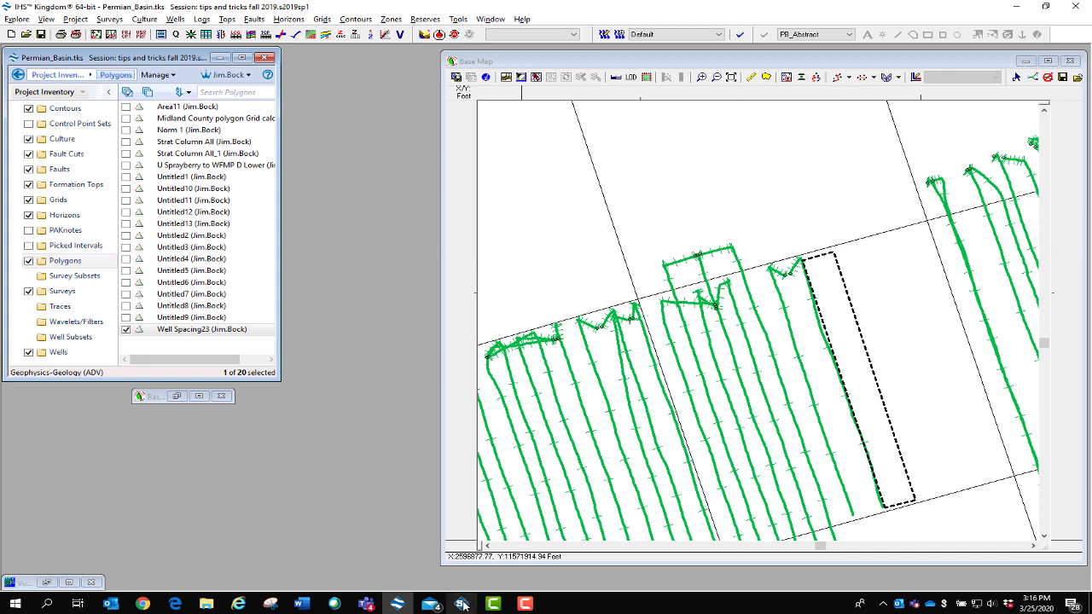
- Bring Spatial Explorer back and switch the active layer from Well Spacing to Visible Wells
mouse_move(463, 606)
click(469, 550)
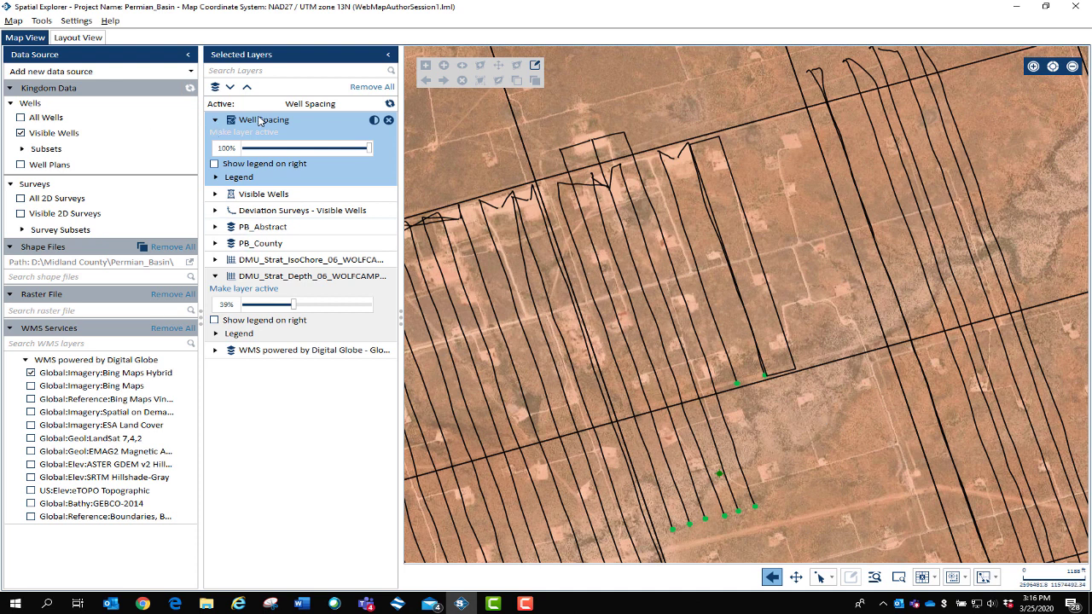
click(270, 198)
click(256, 207)
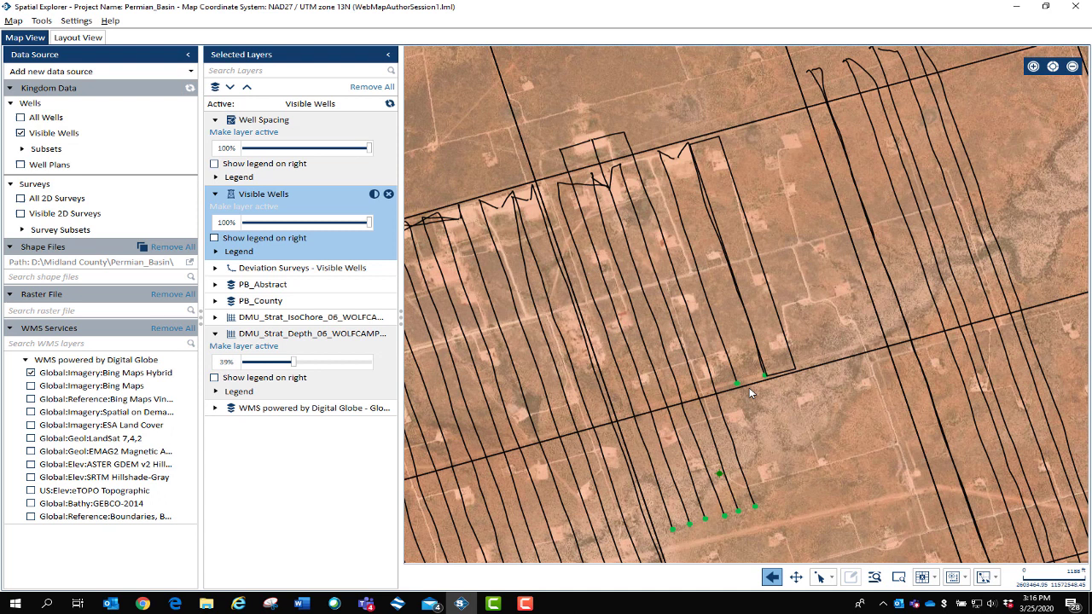
- Digitize a quarter section around the well-spacing polygon by placing its four corners on the map
click(925, 583)
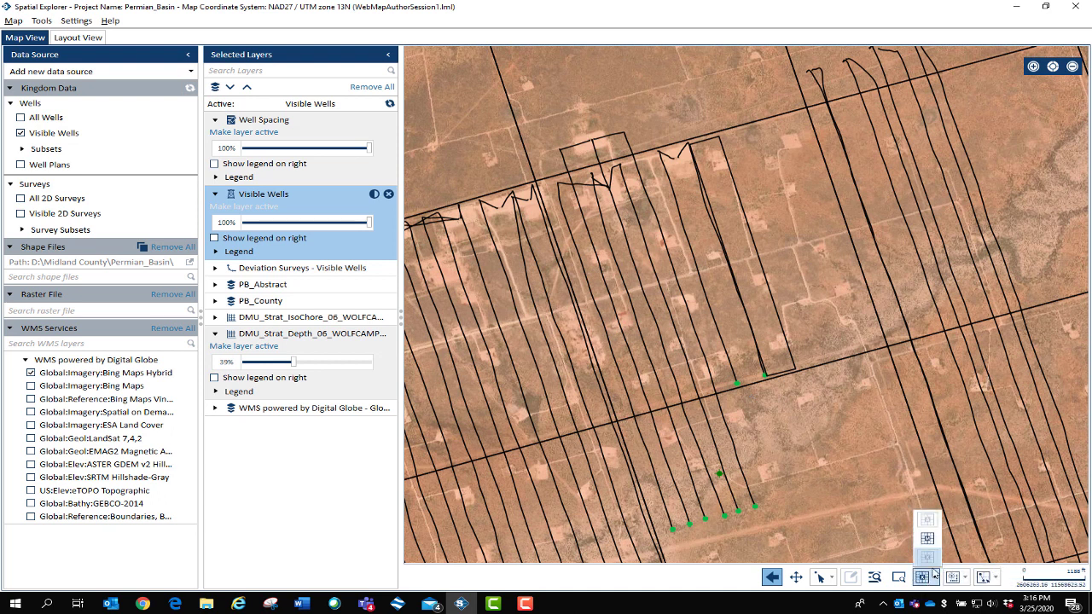
click(927, 538)
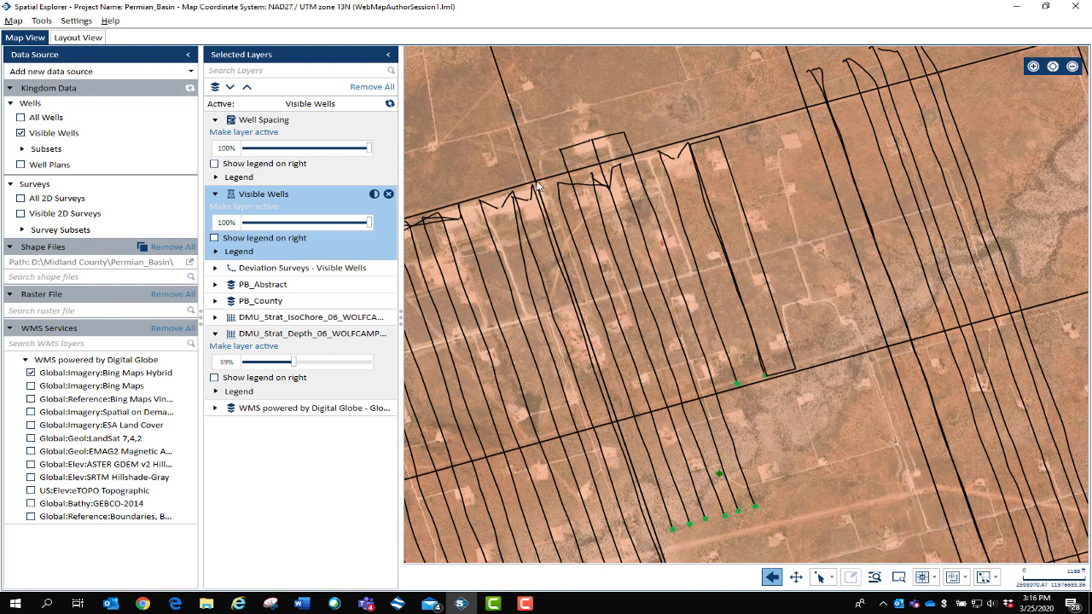
click(538, 186)
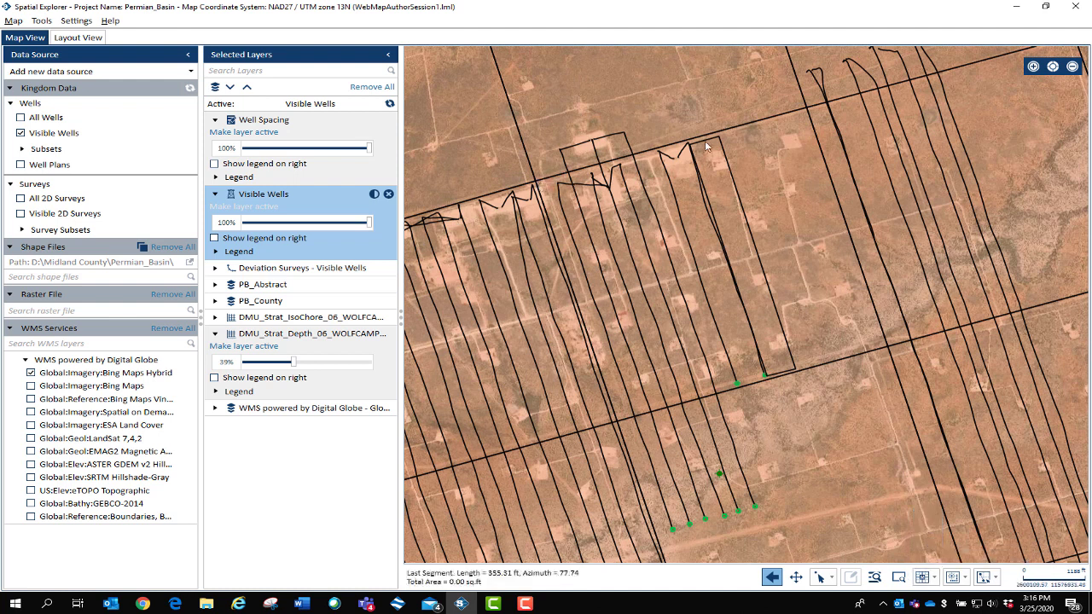
click(808, 111)
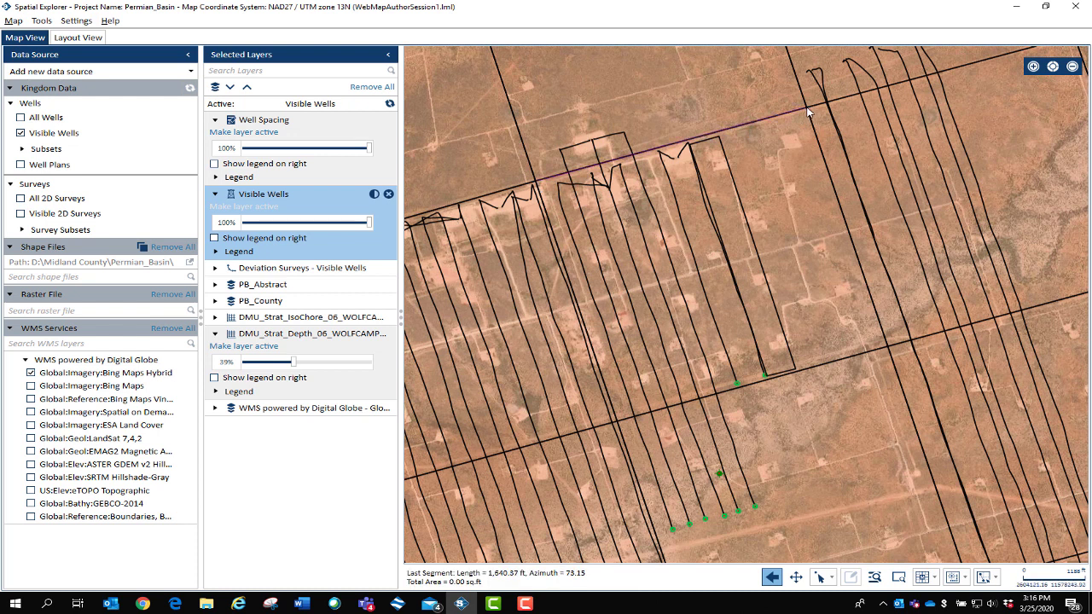
click(888, 348)
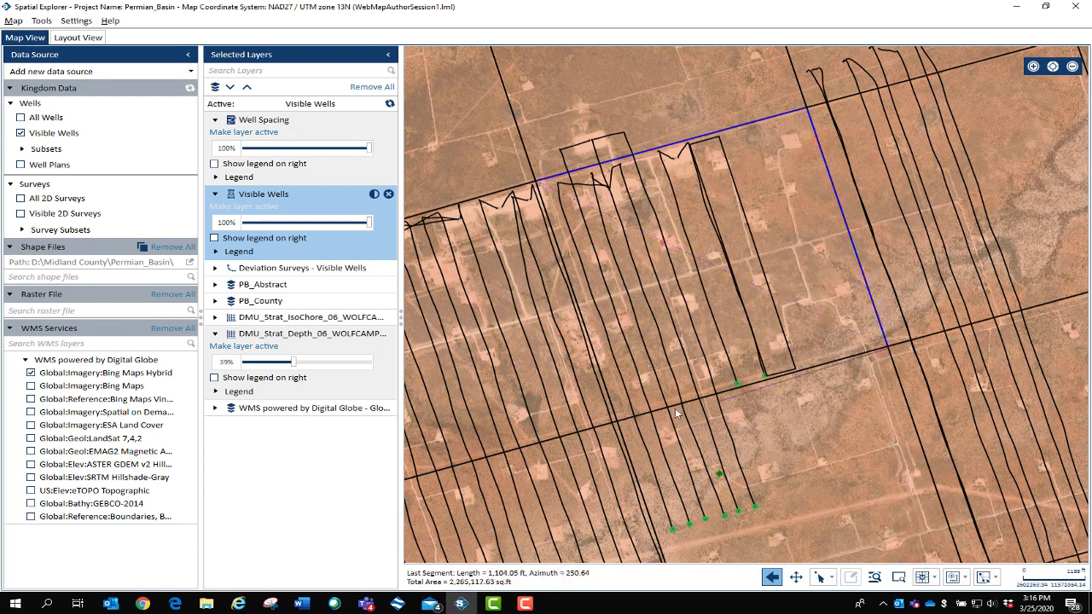
double_click(618, 419)
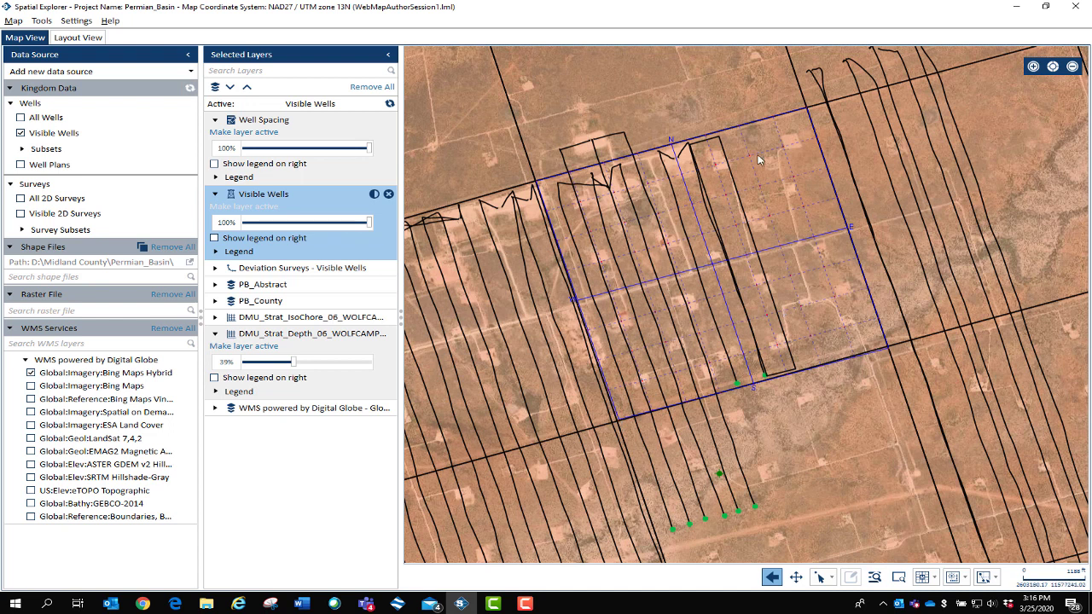
click(957, 578)
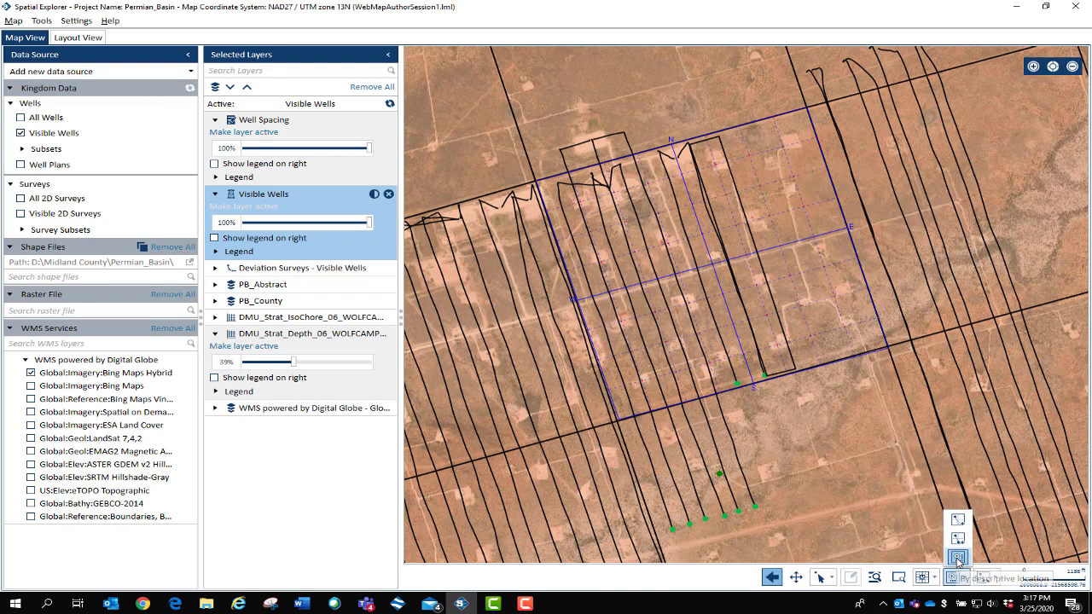
- Create a well from a descriptive location with the surface at 300 FNL and 2500 FEL
click(957, 559)
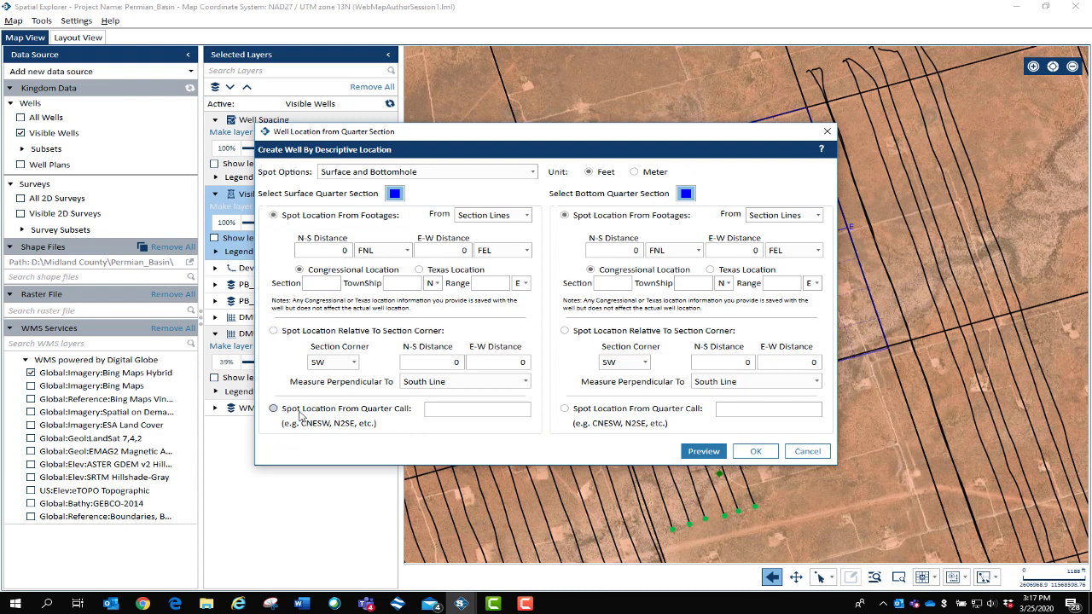
click(339, 252)
key(BackSpace)
text(300)
click(459, 249)
text(2500)
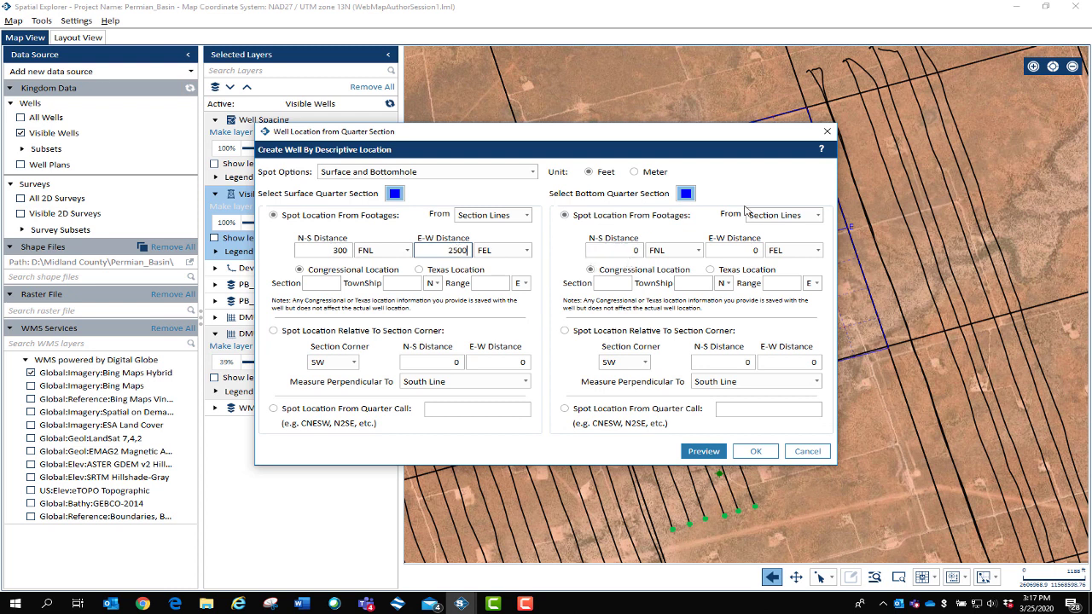
- Set the bottomhole to 100 FSL and 1800 FEL, then preview the well path
click(618, 250)
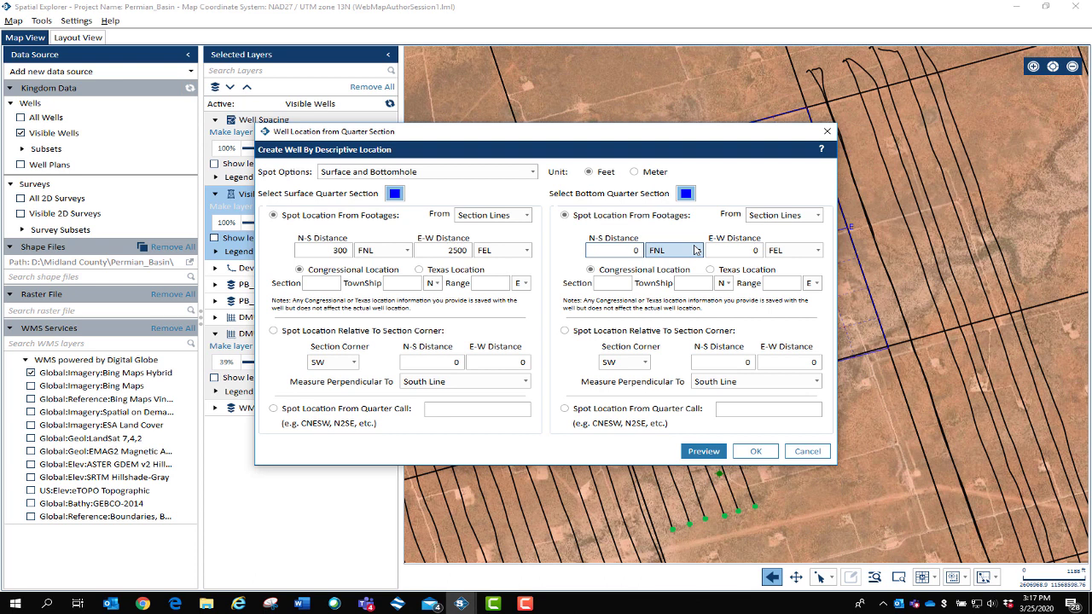
key(BackSpace)
text(100)
click(696, 250)
click(673, 281)
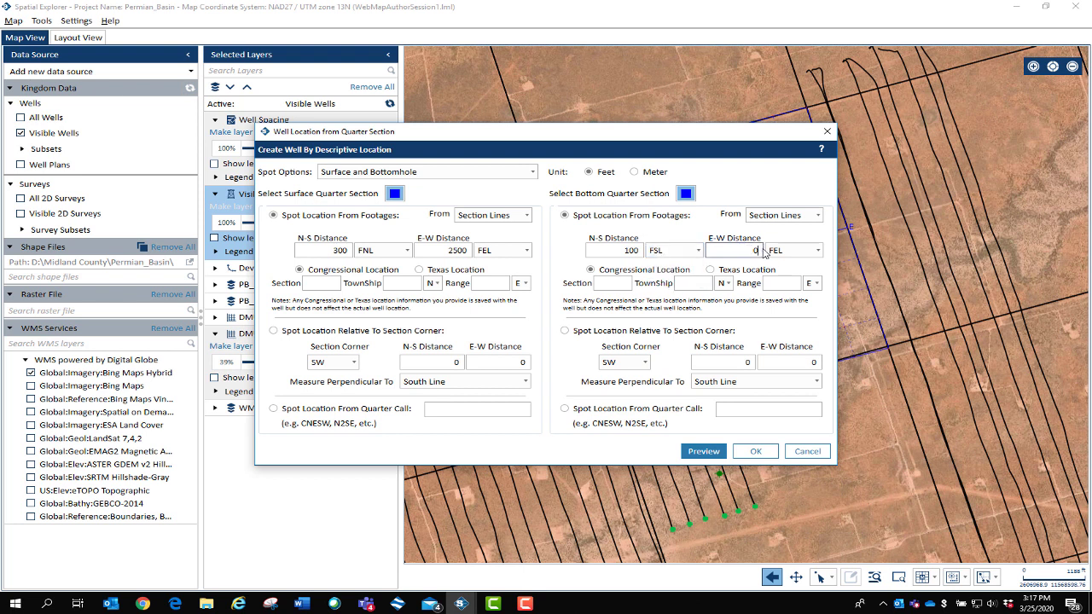
click(762, 251)
text(1800)
drag(764, 136, 476, 94)
click(416, 408)
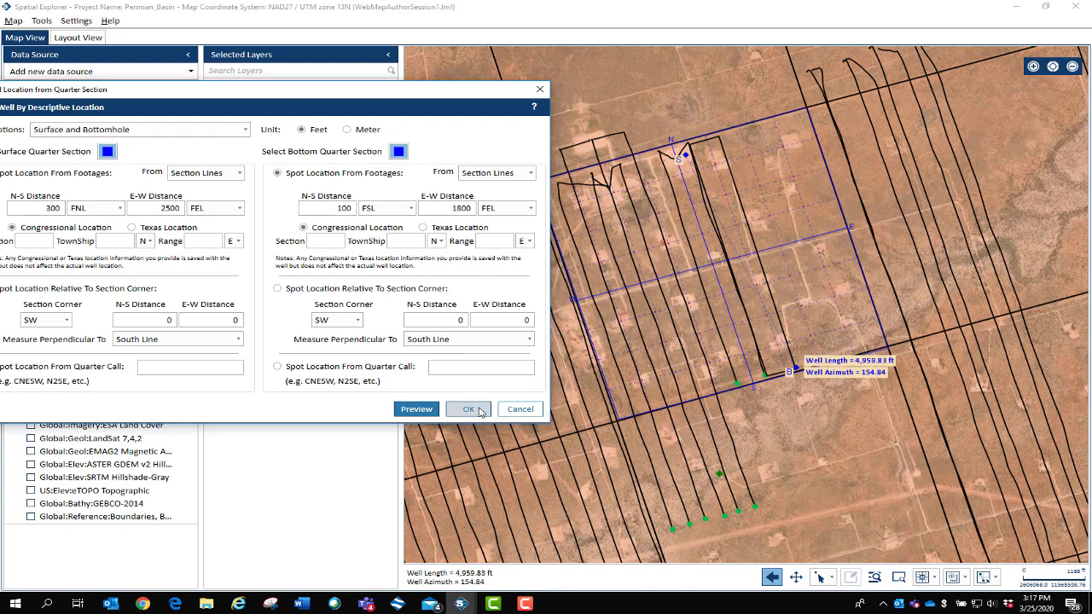
click(335, 210)
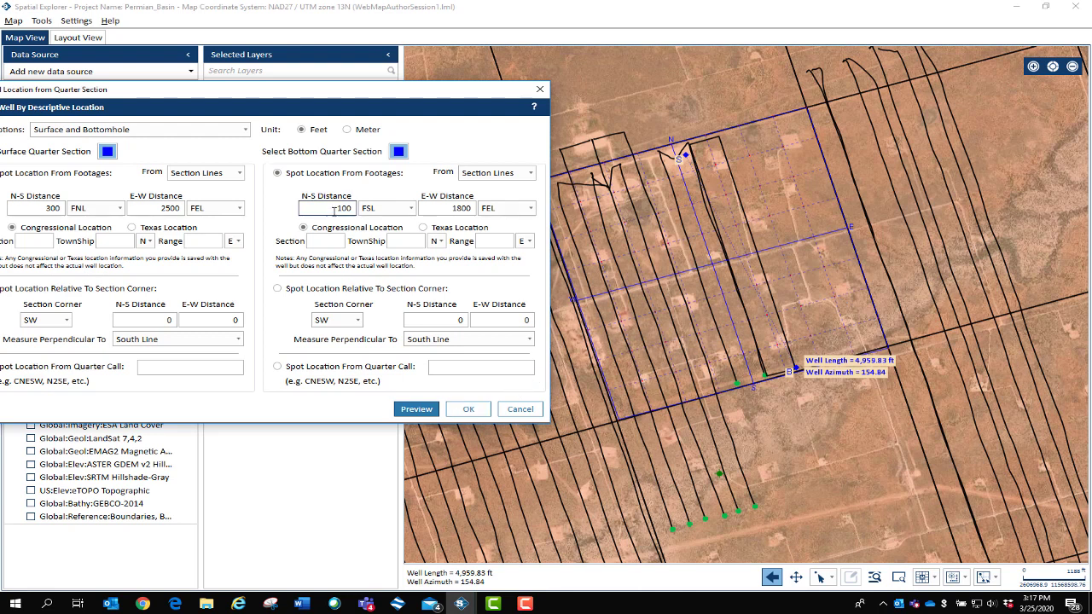
- Discard the location form and draw a surface-and-bottomhole well from the north line to near the south line
click(520, 410)
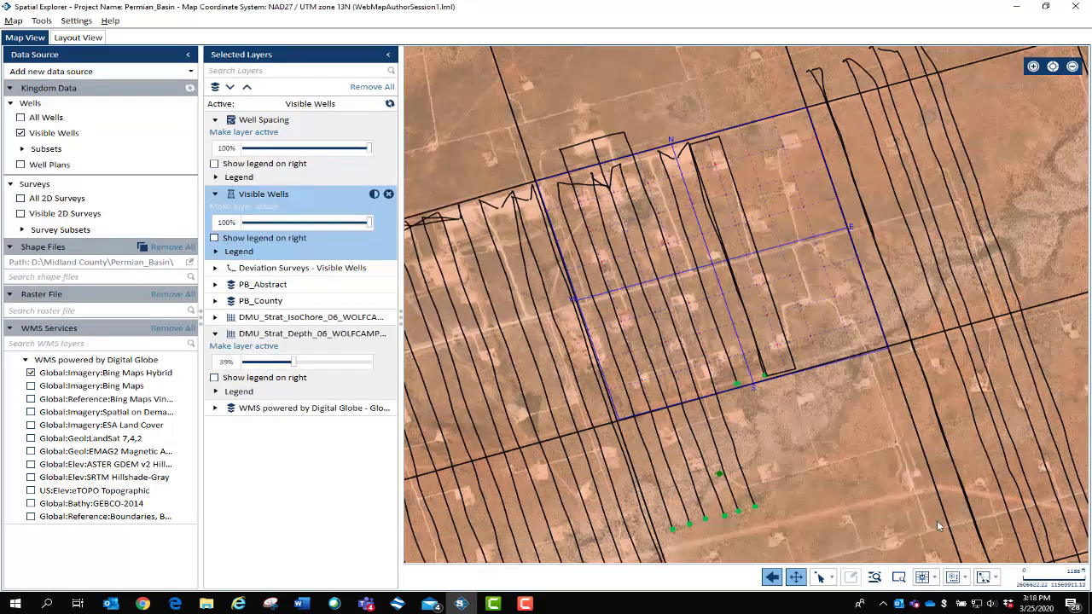
click(955, 580)
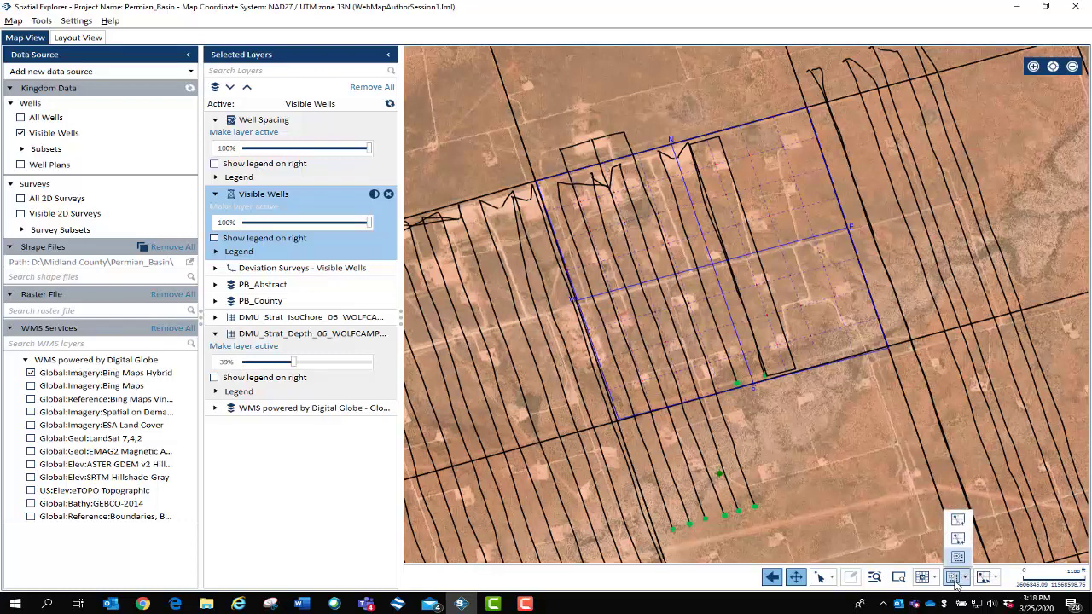
click(958, 538)
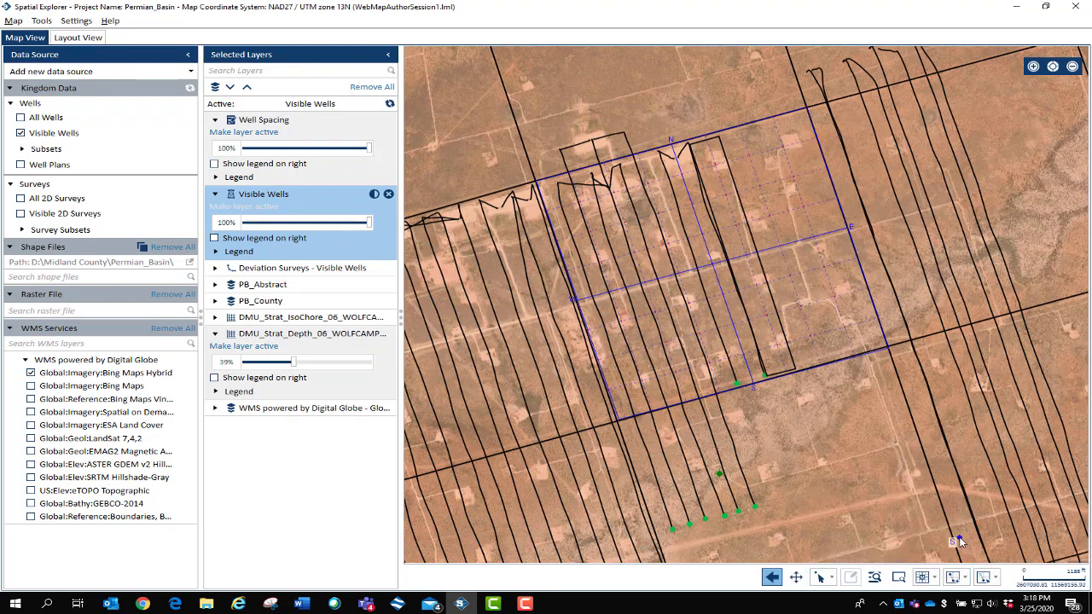
click(686, 157)
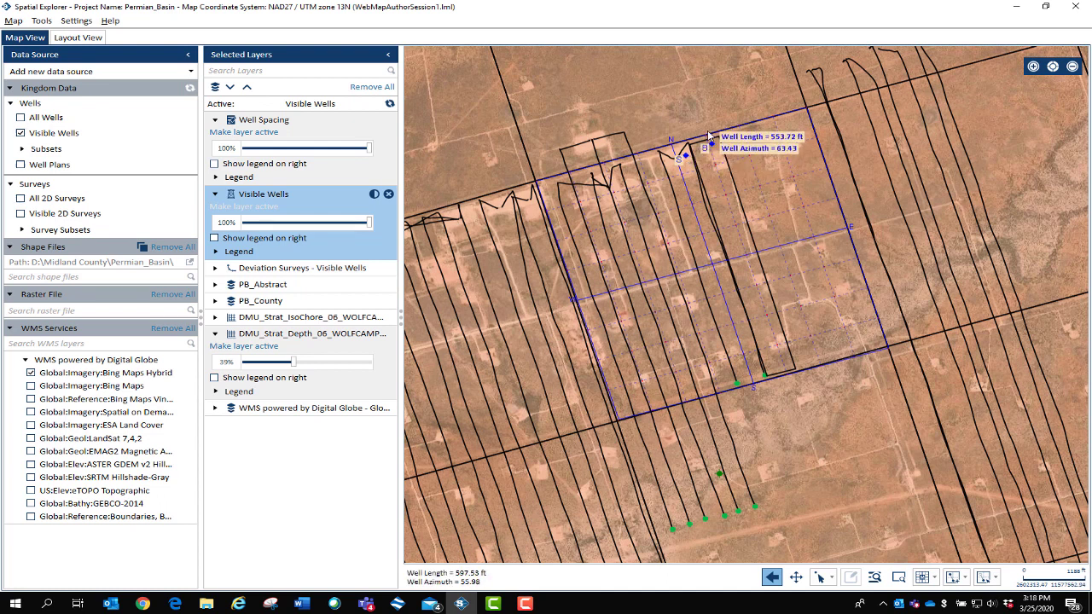
click(796, 372)
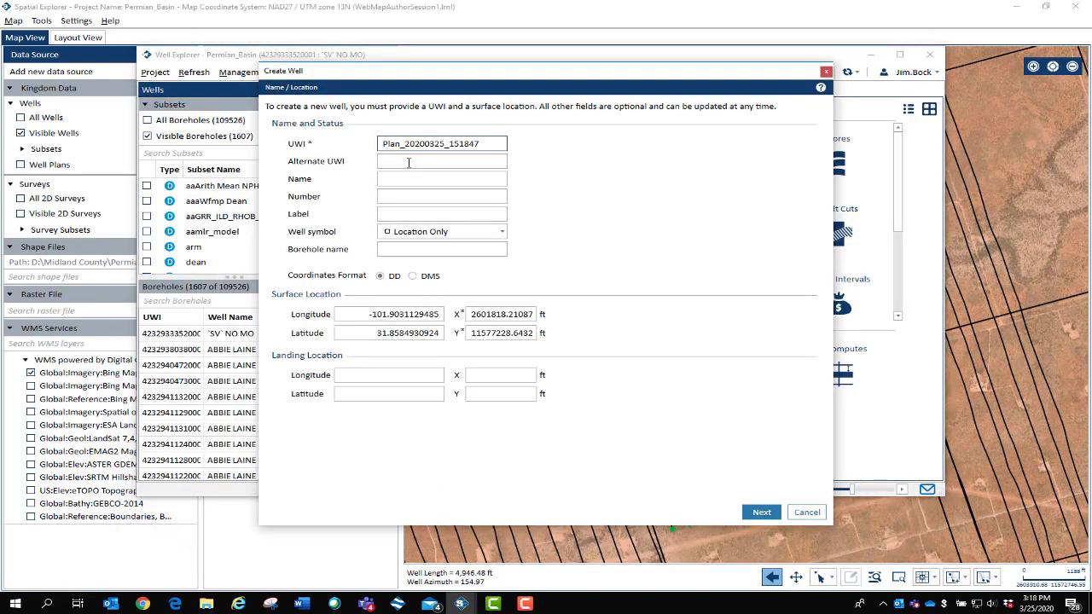
- Name the new well Wentz with well number 11
click(400, 179)
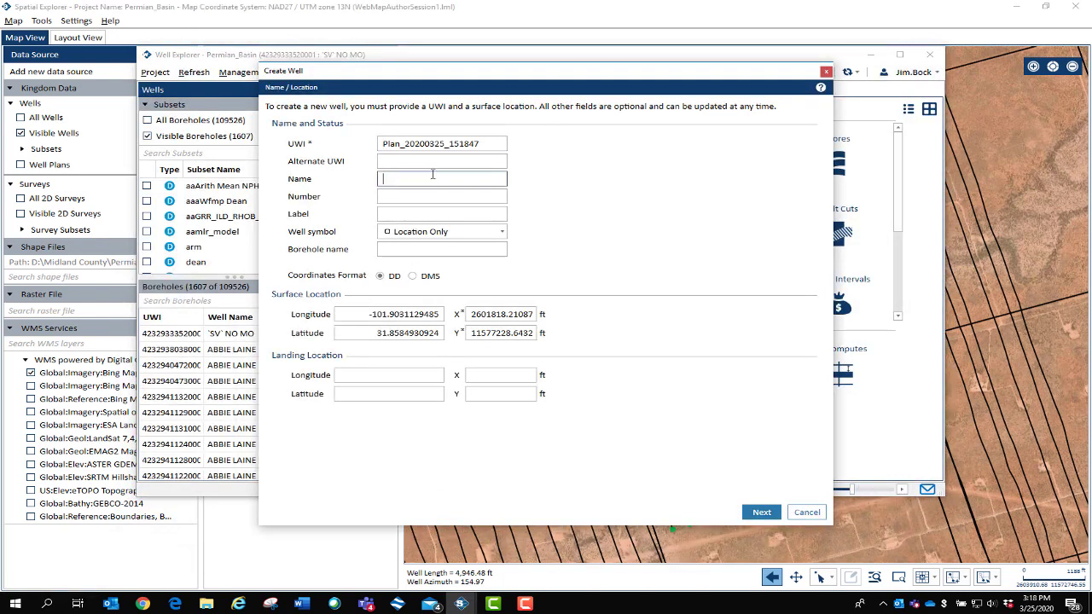
text(Wentz)
key(Tab)
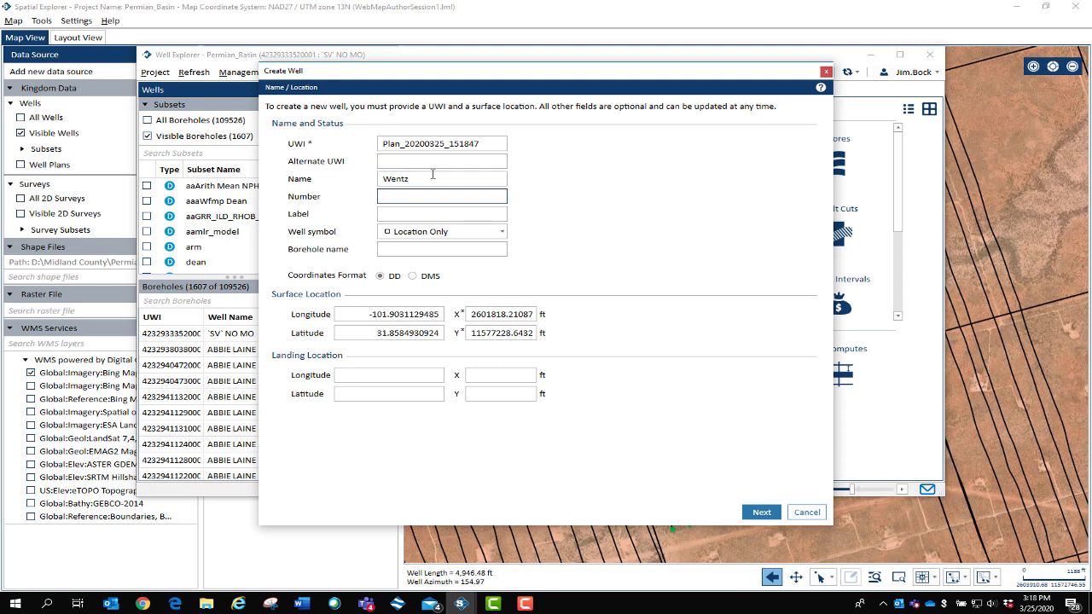
text(11)
click(760, 512)
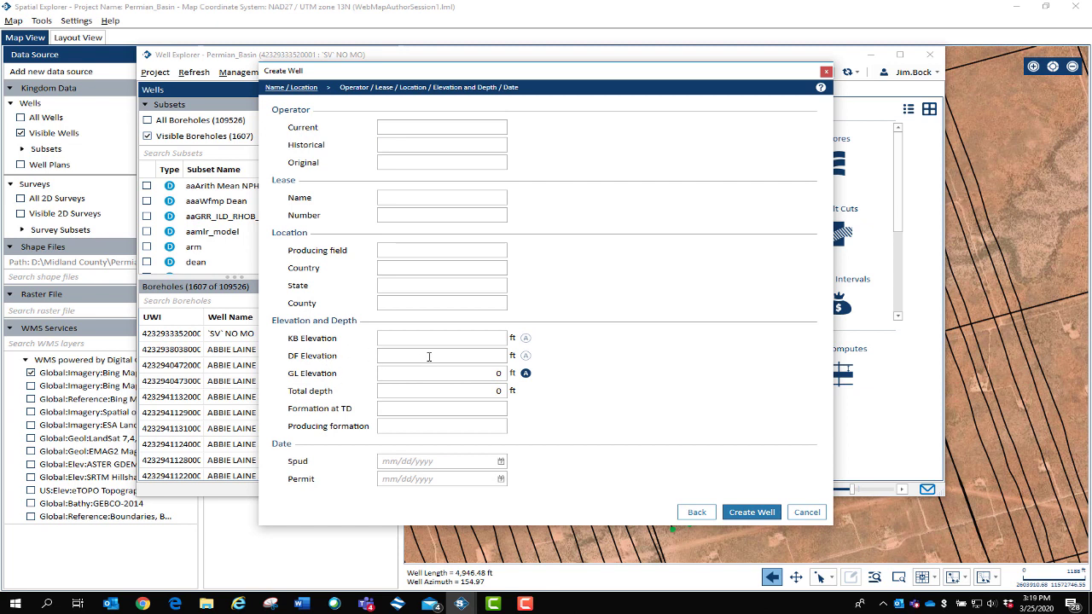
- Enter elevations KB 2679, DF 2678 and GL 2647 ft
click(473, 338)
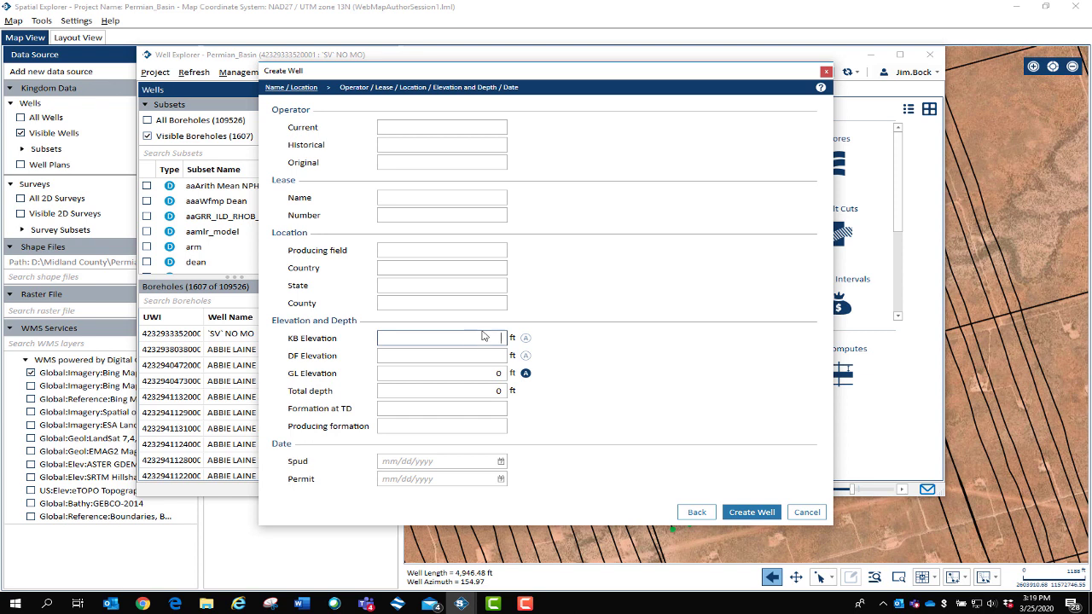
text(3679)
key(Return)
key(Tab)
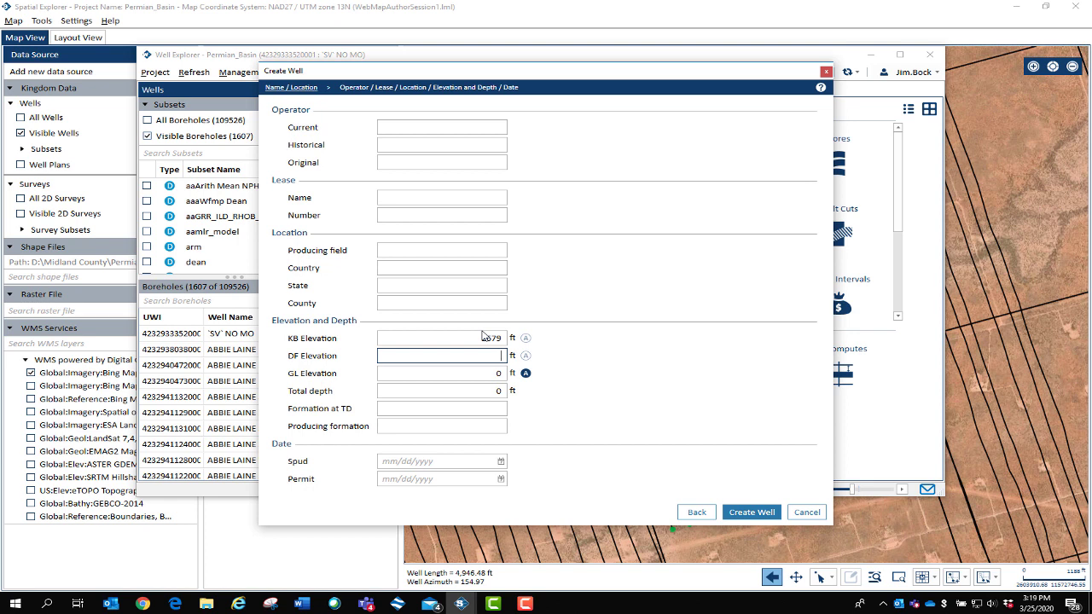
text(2678)
key(Return)
key(Tab)
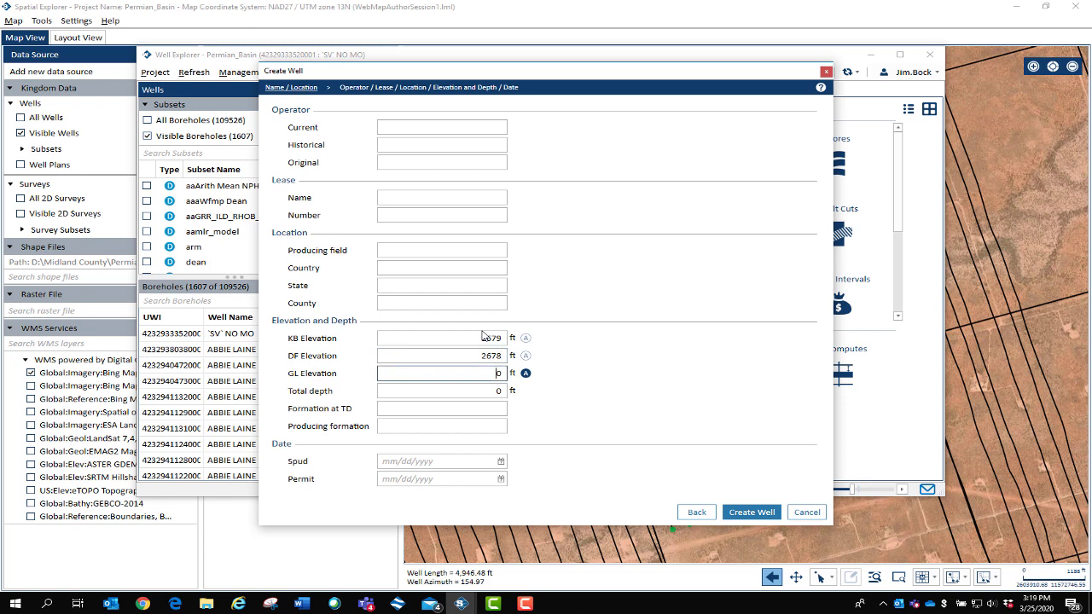
text(2647)
key(Delete)
- Set total depth to 16000 ft and create the well
click(500, 391)
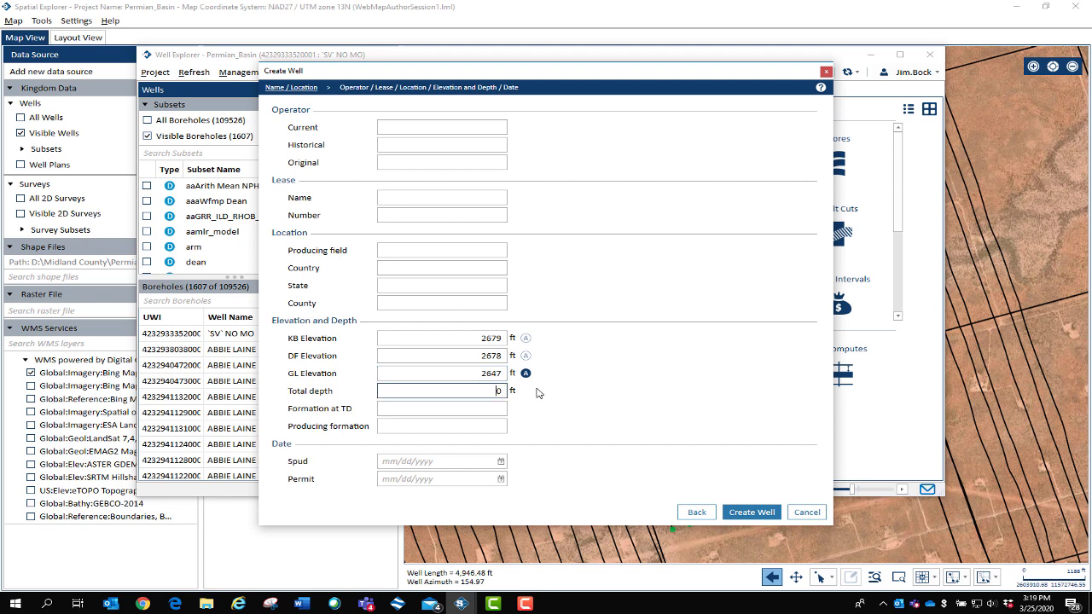
text(156)
key(BackSpace)
text(6000)
click(766, 515)
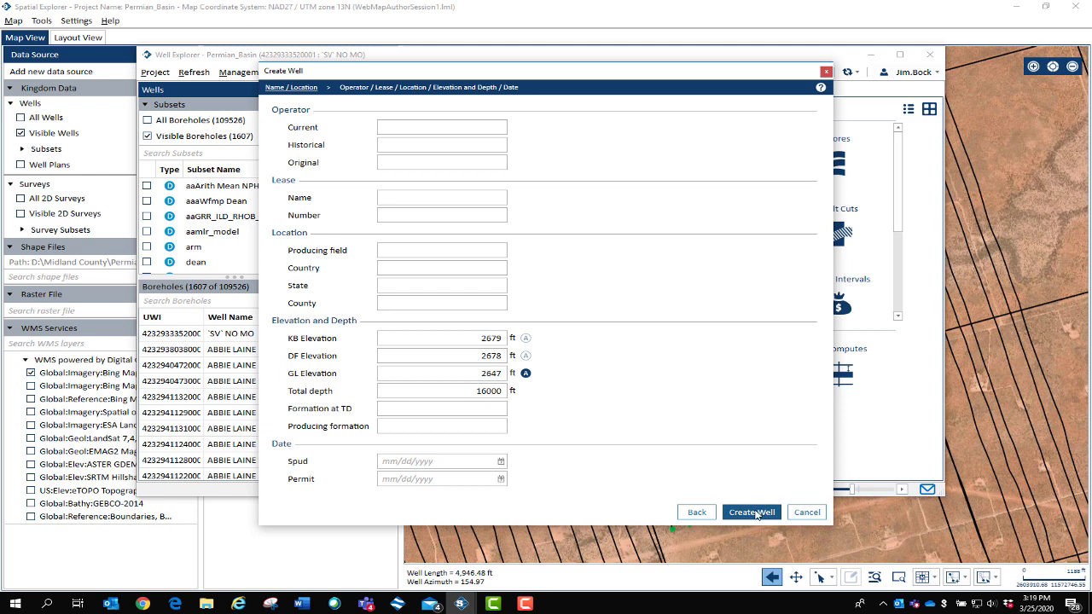
click(755, 514)
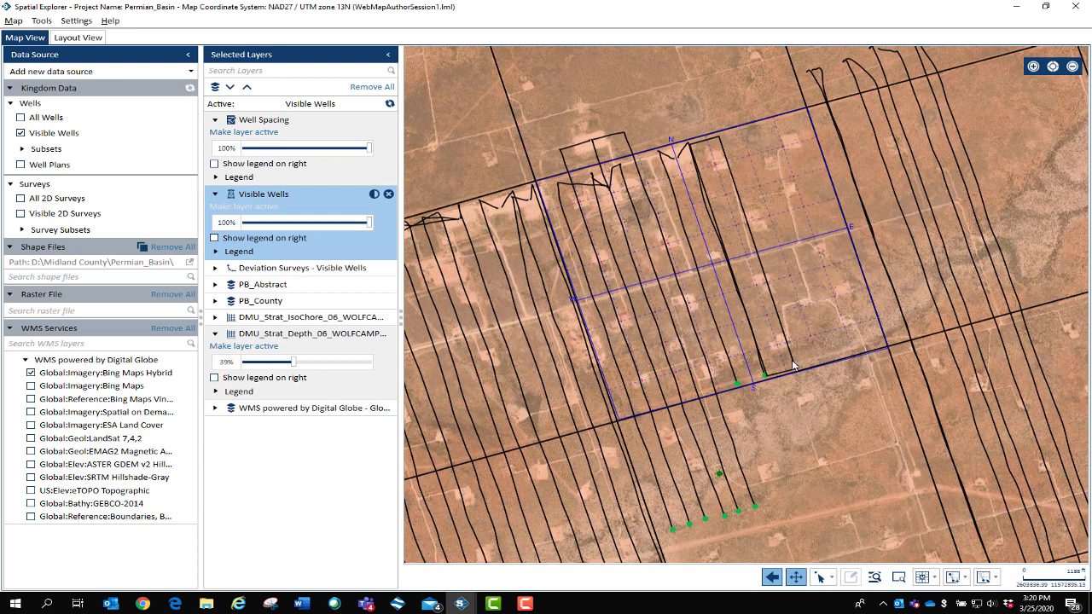
- In Kingdom, select the new Wentz well on the Base Map and bring up its actions menu
click(398, 604)
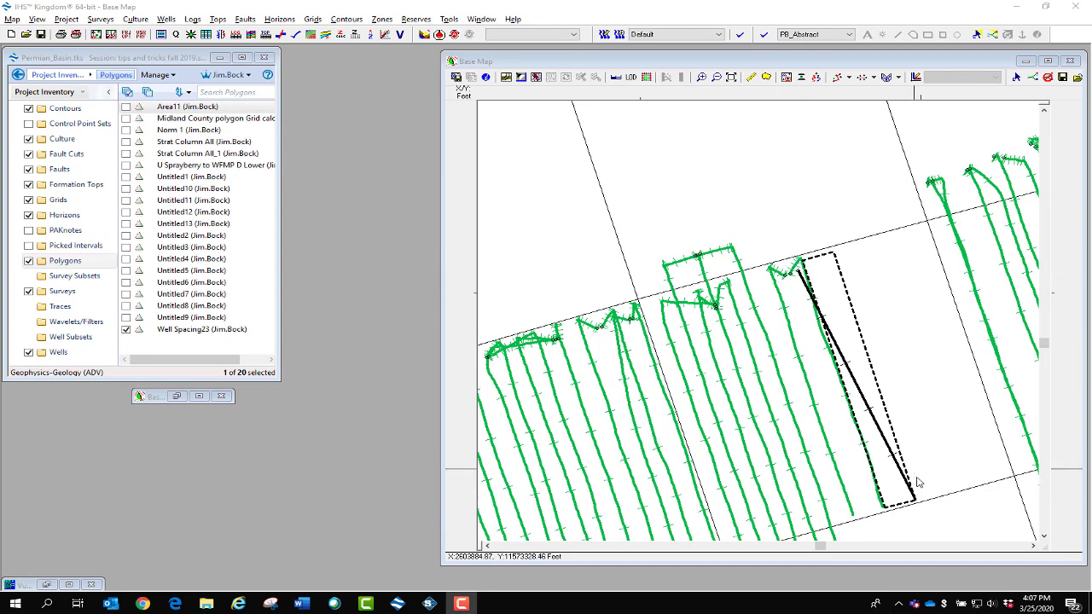
click(917, 504)
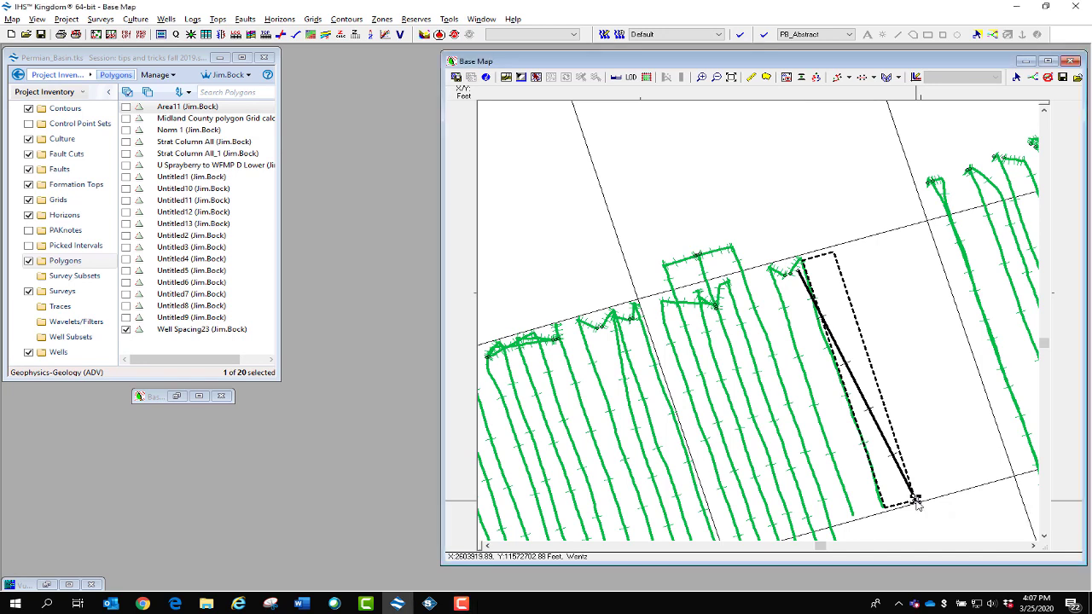
right_click(916, 503)
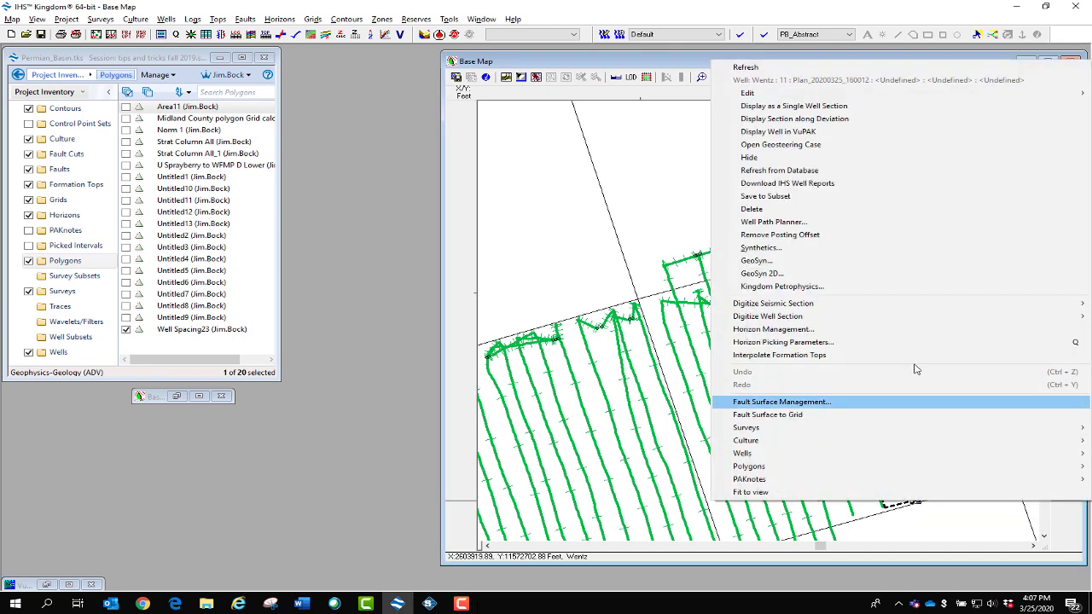
- Open the Well Path Planner for Wentz and set the measurement radius to 530 ft
click(809, 223)
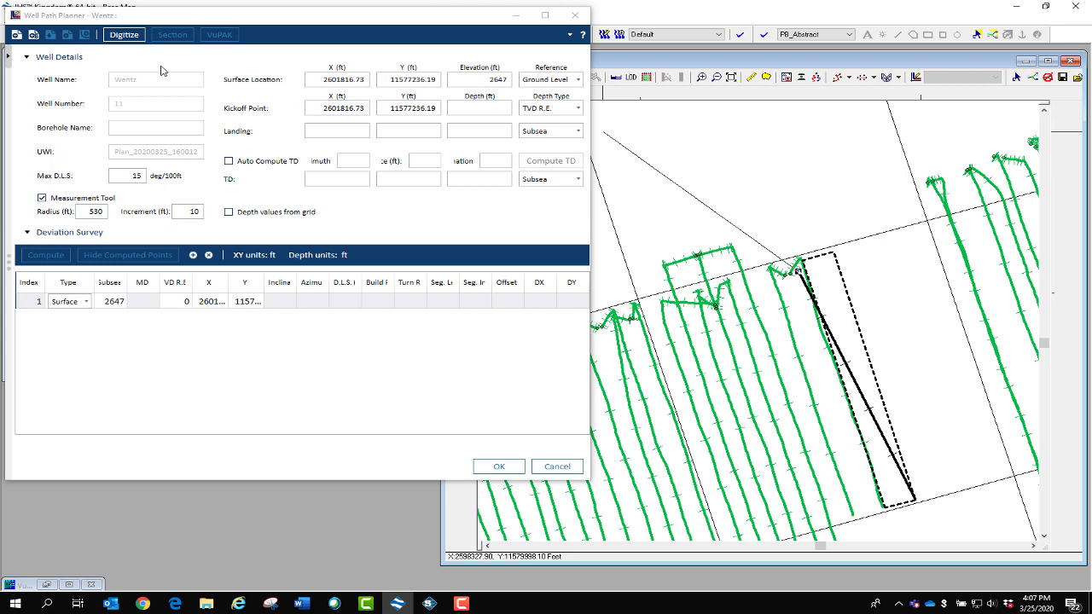
double_click(90, 211)
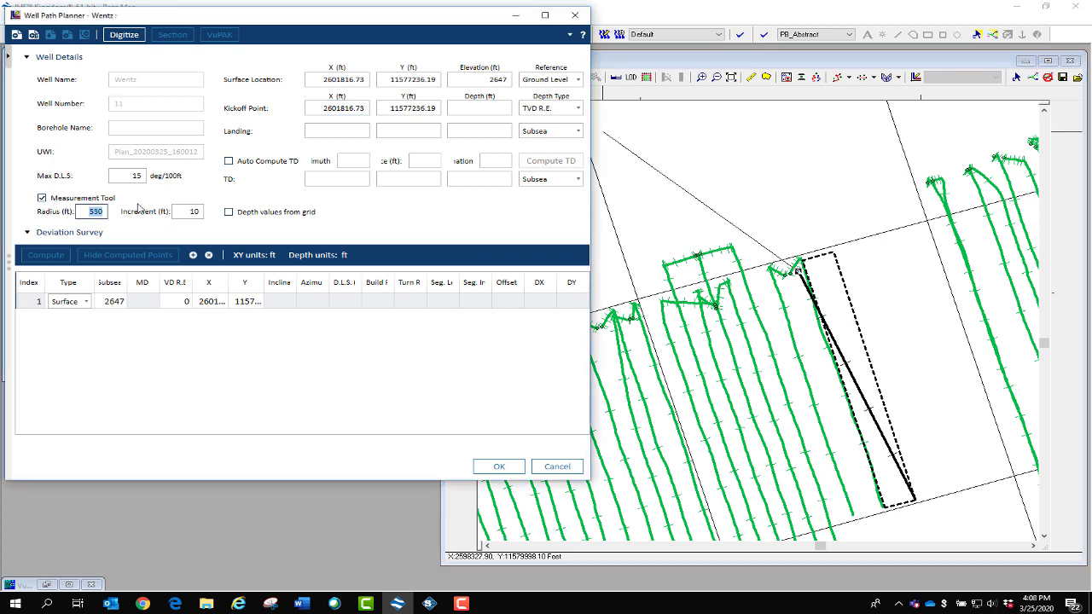
text(500)
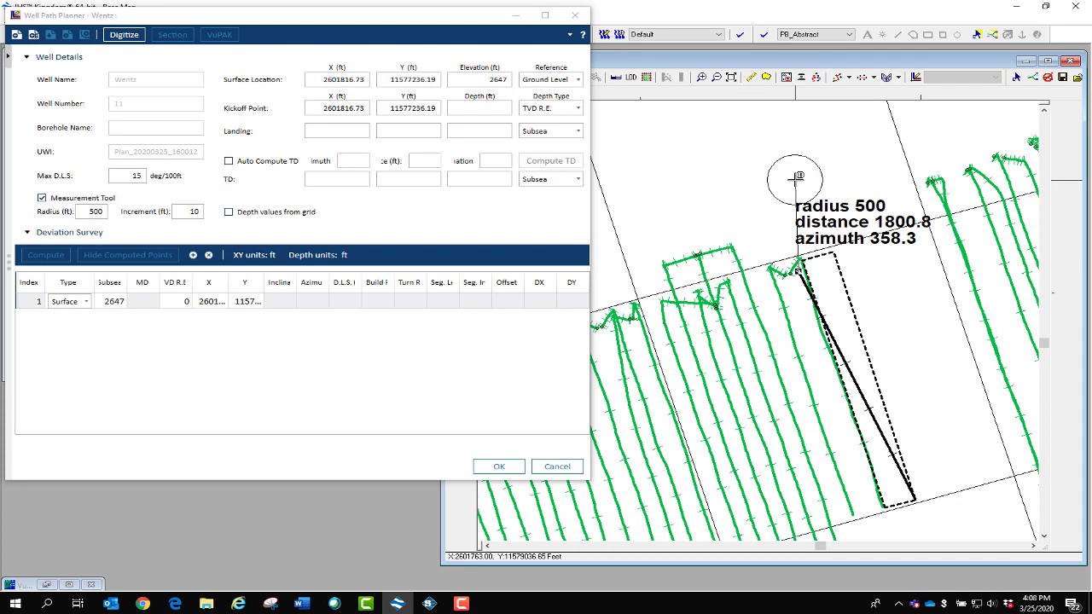
scroll(797, 177, down, 12)
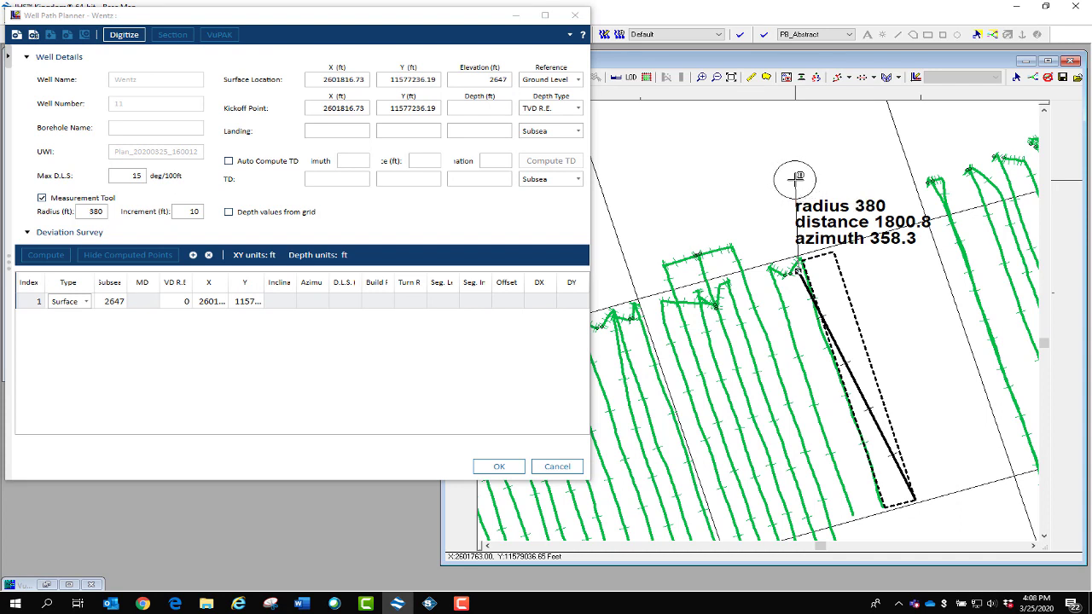
scroll(797, 177, up, 16)
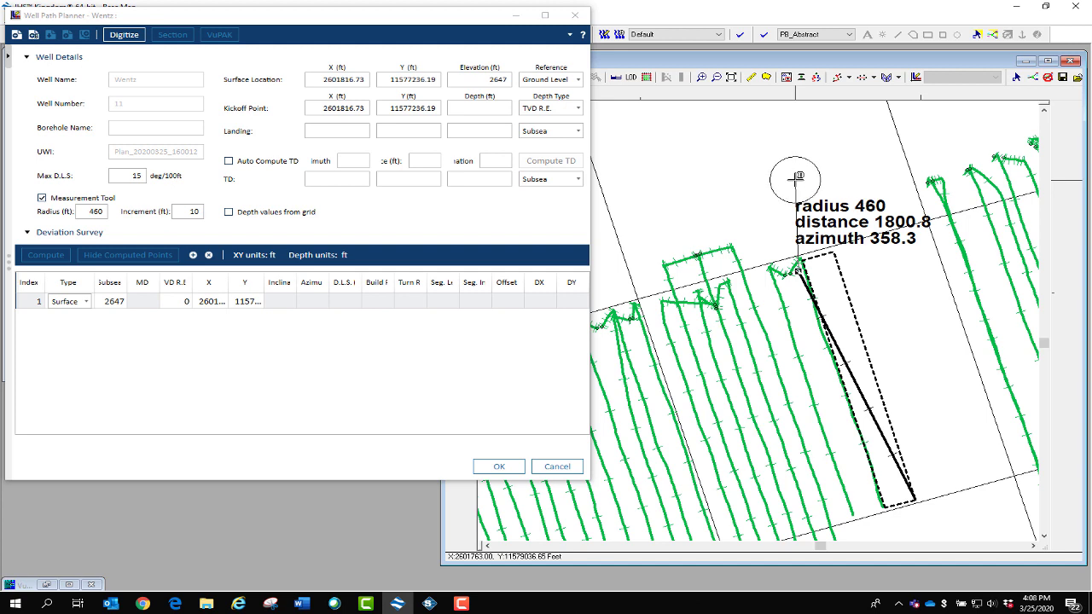
scroll(797, 177, down, 6)
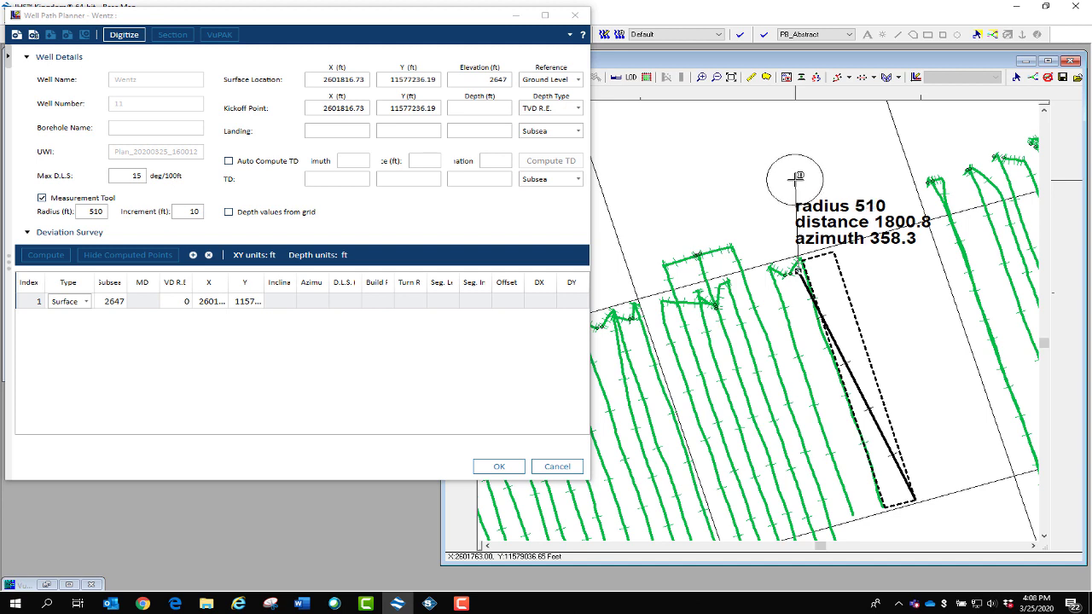
scroll(797, 177, up, 3)
scroll(797, 176, up, 2)
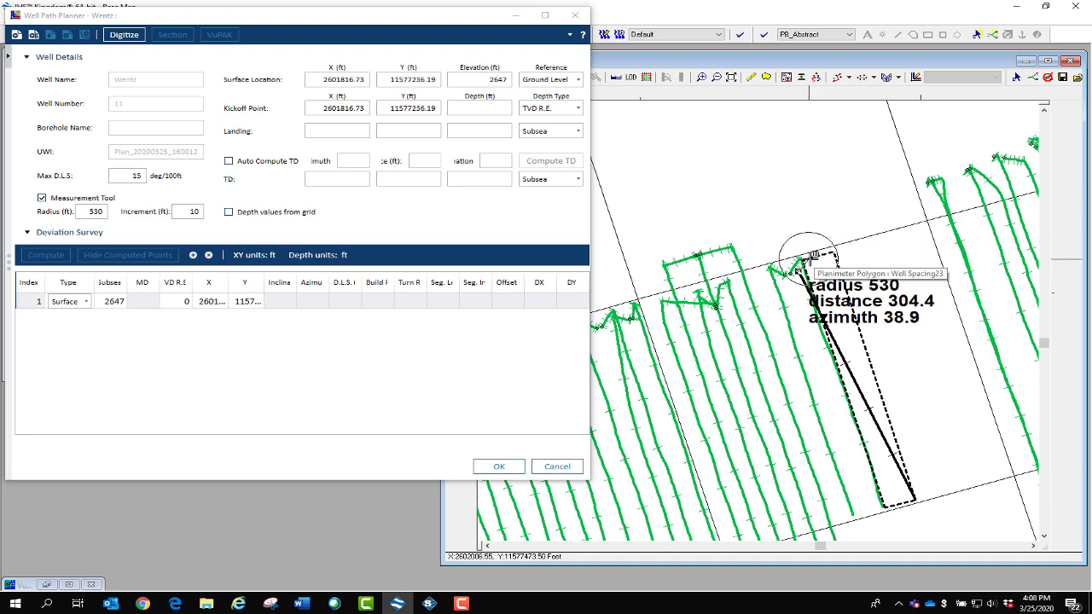
- Digitize Landing and TD points along the spacing polygon, then review the survey rows
click(815, 254)
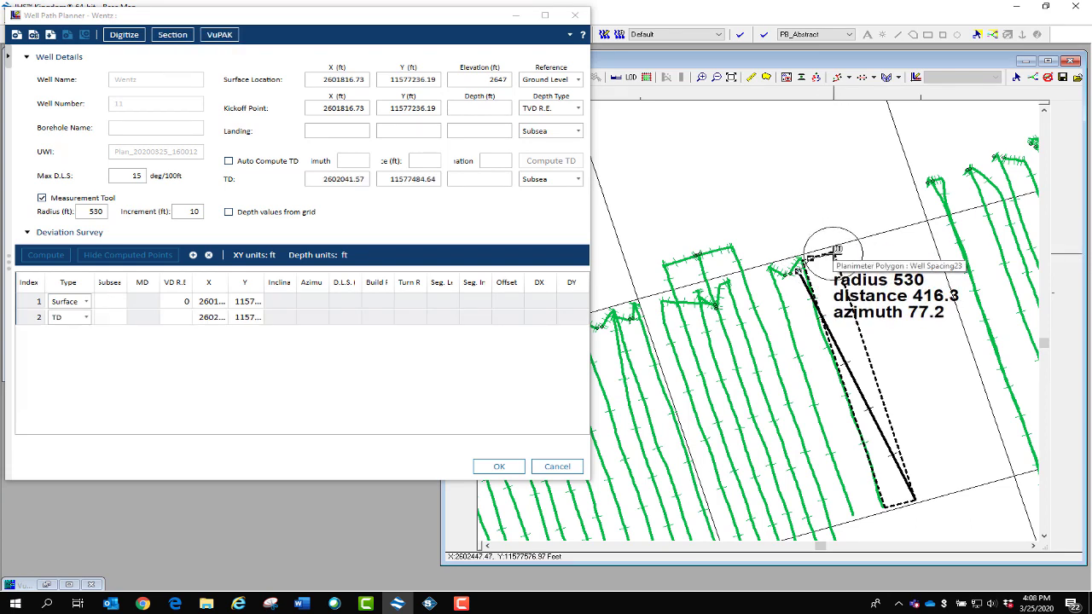
click(858, 244)
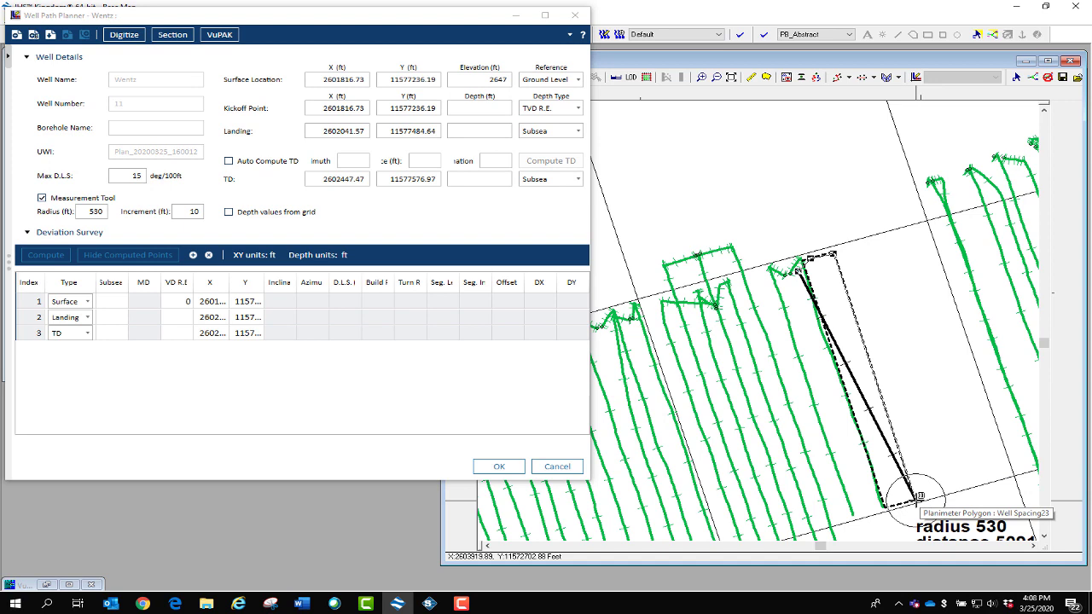
click(917, 496)
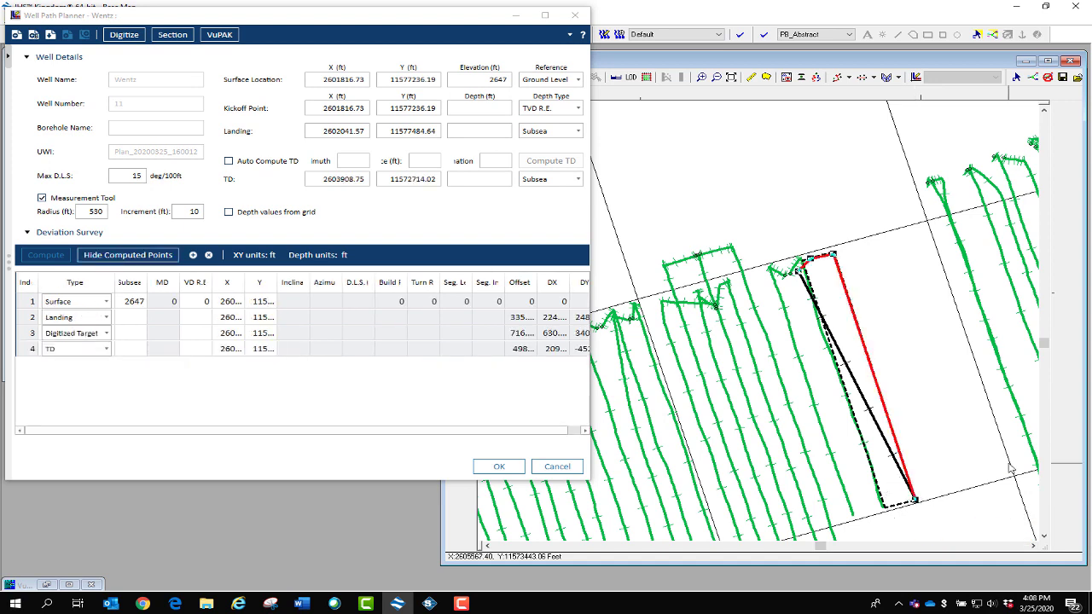
click(60, 319)
click(60, 332)
click(60, 348)
click(163, 352)
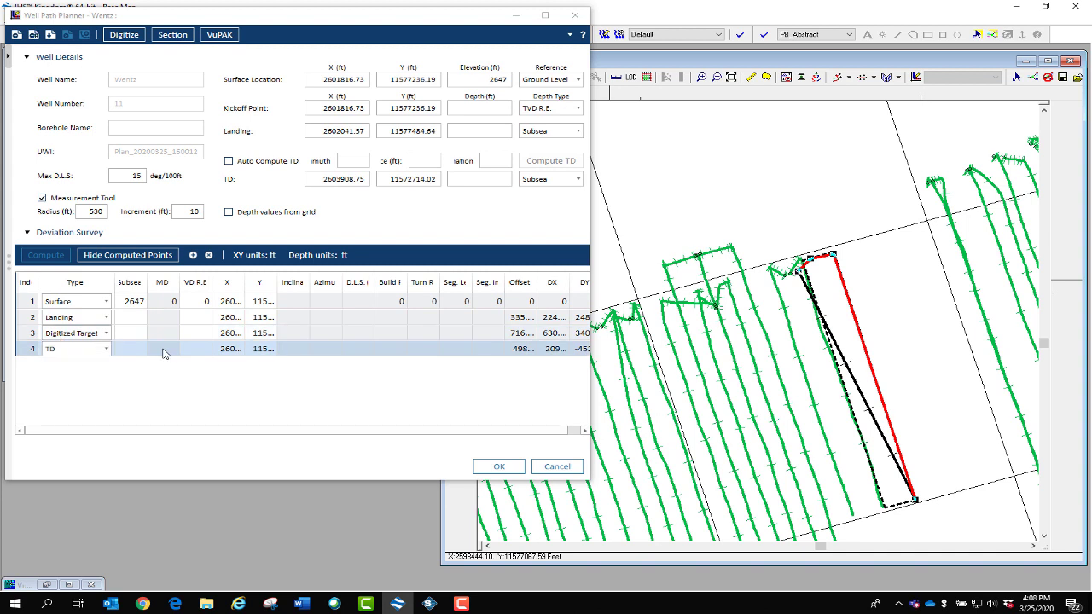
click(89, 337)
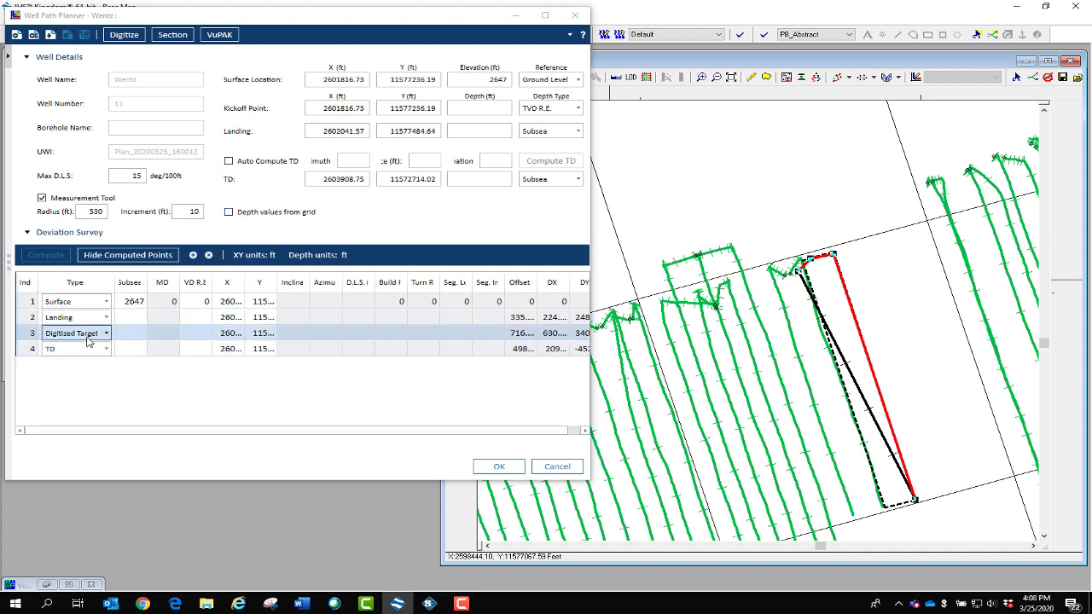
click(88, 320)
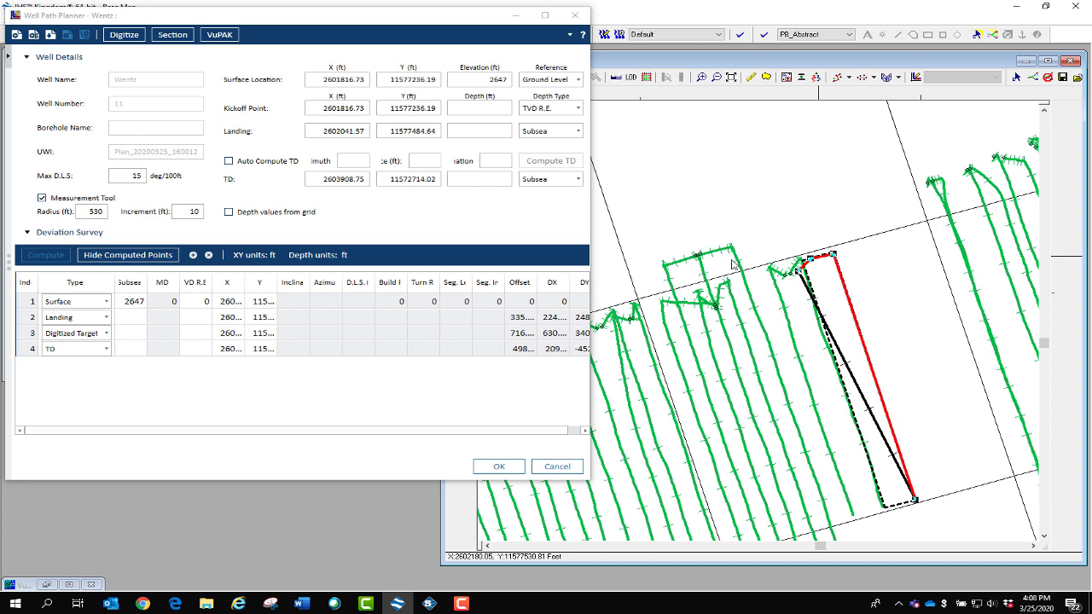
click(105, 334)
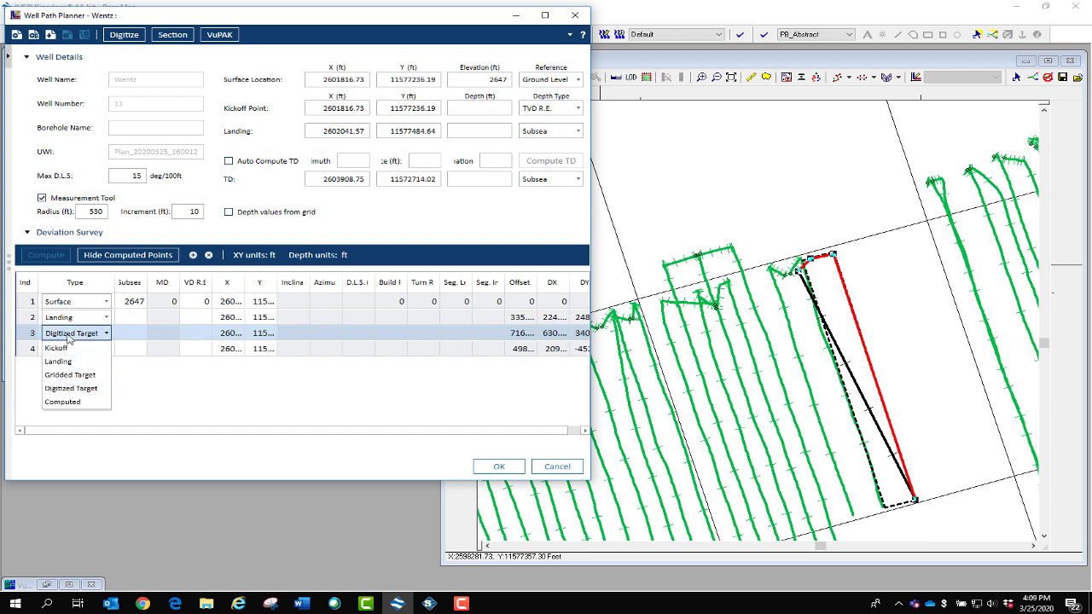
- Make row 3 the Landing, take depths from the WOLFCAMP B grid at 1000 ft, and compute
click(89, 361)
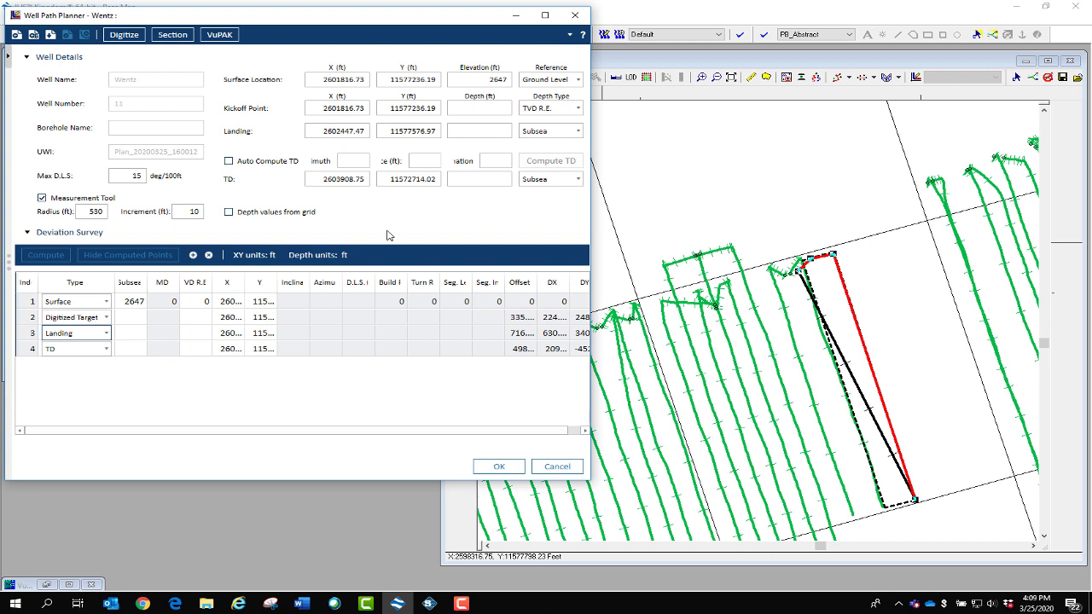
click(229, 212)
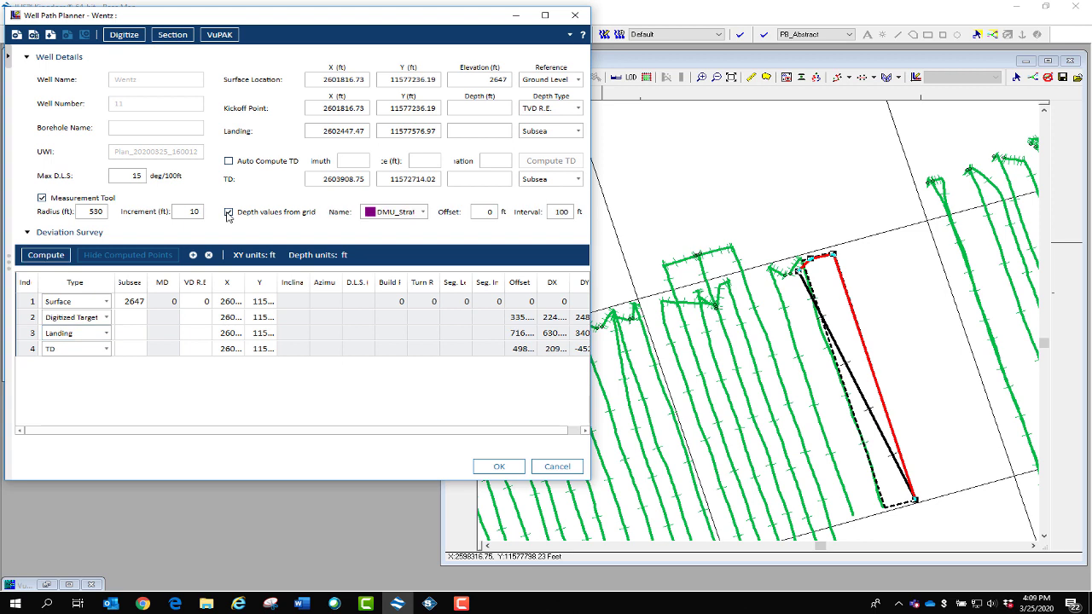
click(422, 212)
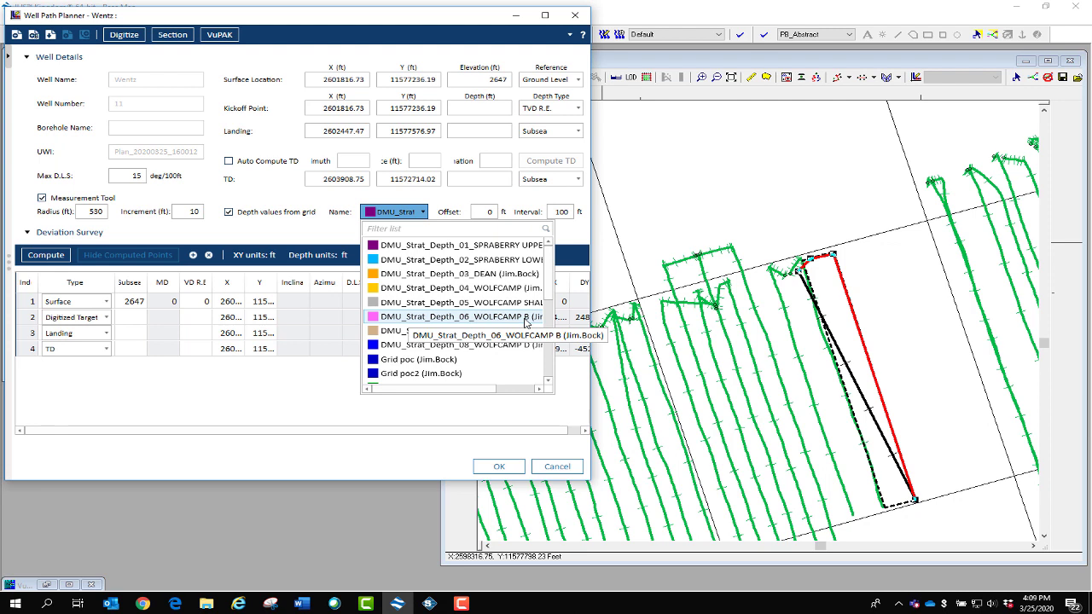
click(526, 322)
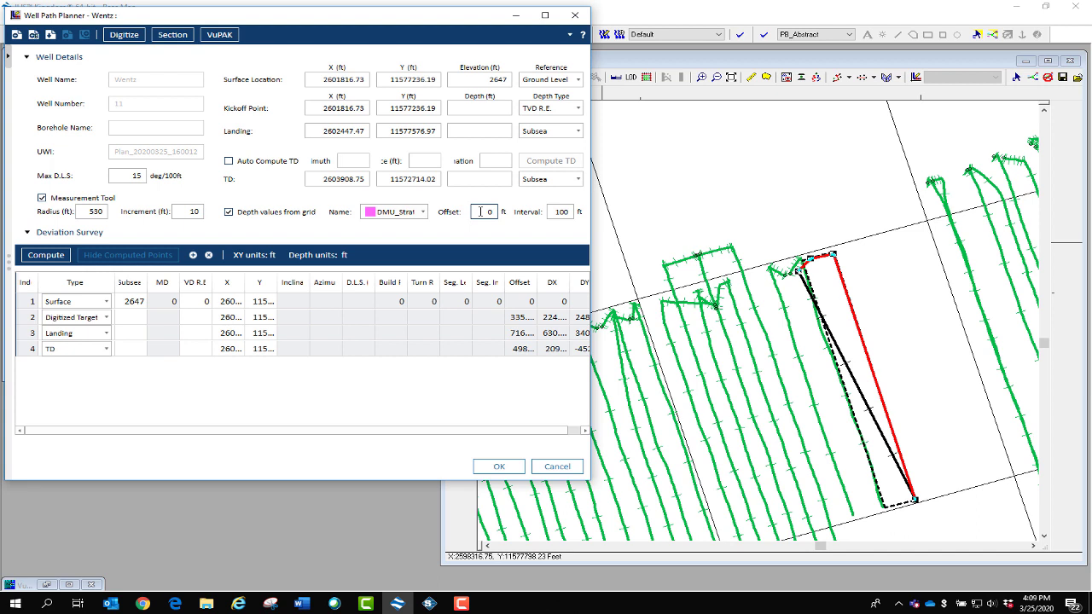
click(563, 212)
double_click(561, 212)
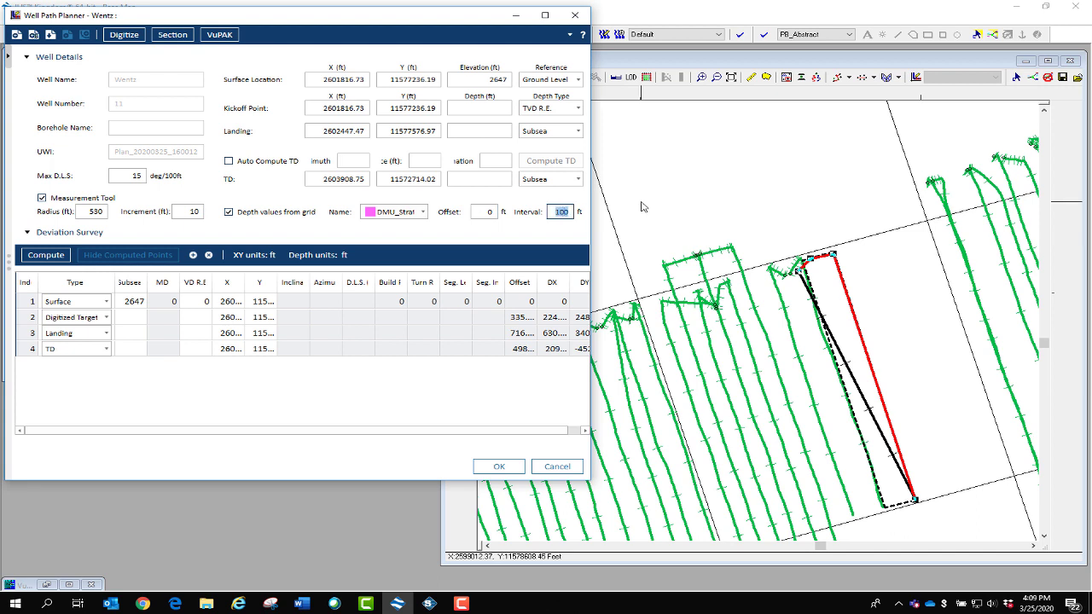
text(100)
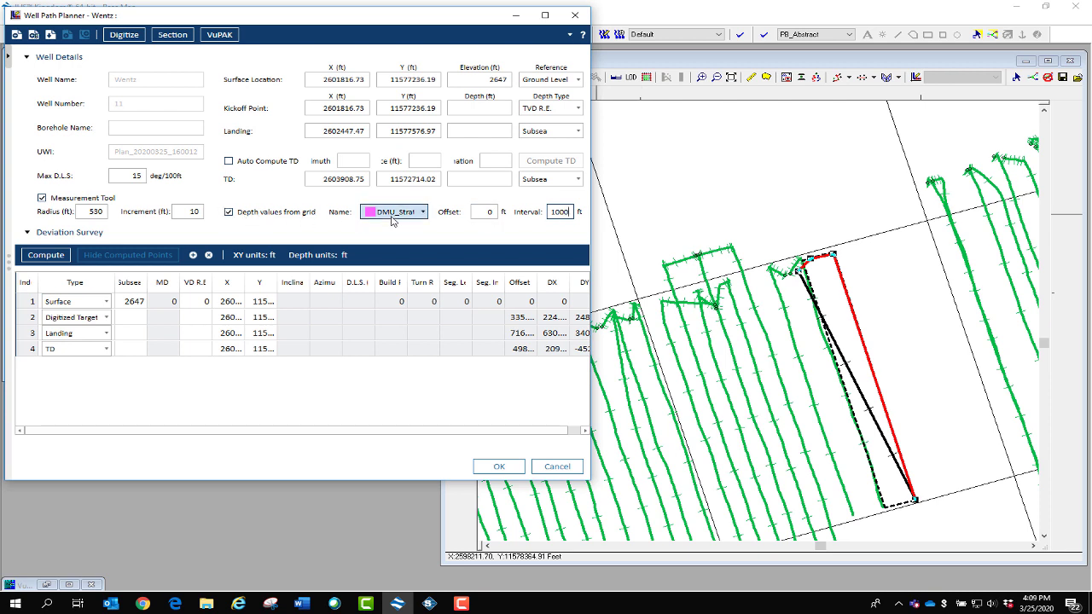
click(46, 255)
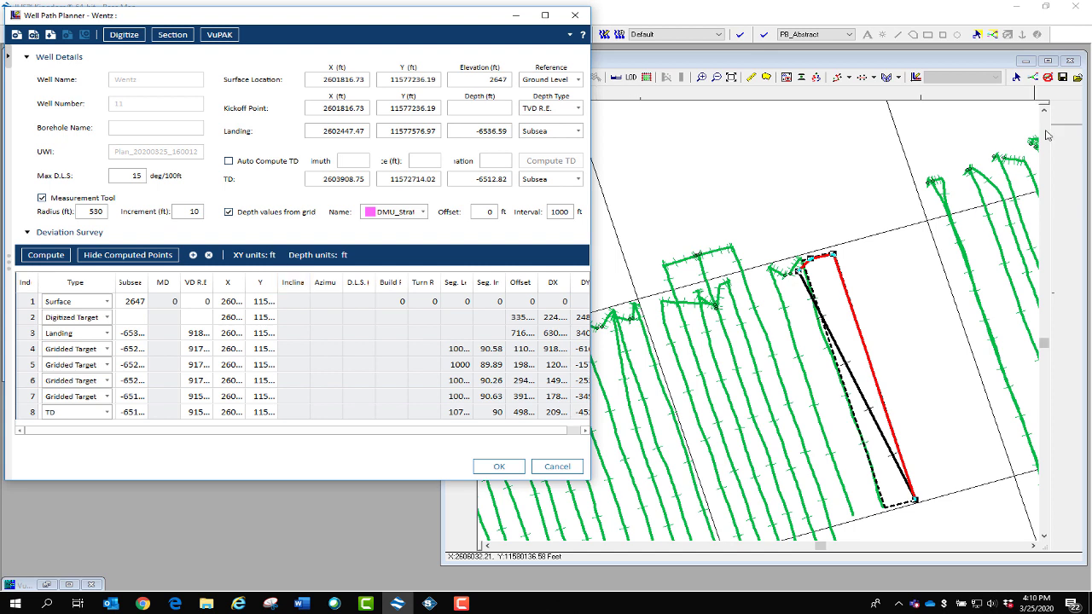
- Show the planned Wentz path in a cross-section view against the Wolfcamp B horizon
click(170, 41)
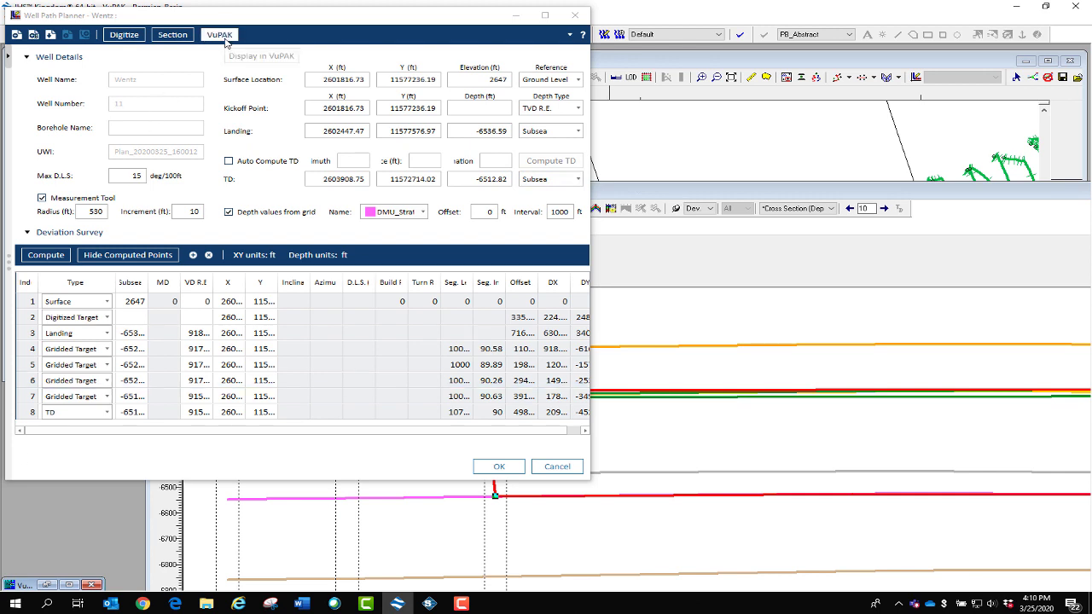
- Bring up the VuPAK 3D view and orbit around the wells and horizon surface
click(69, 584)
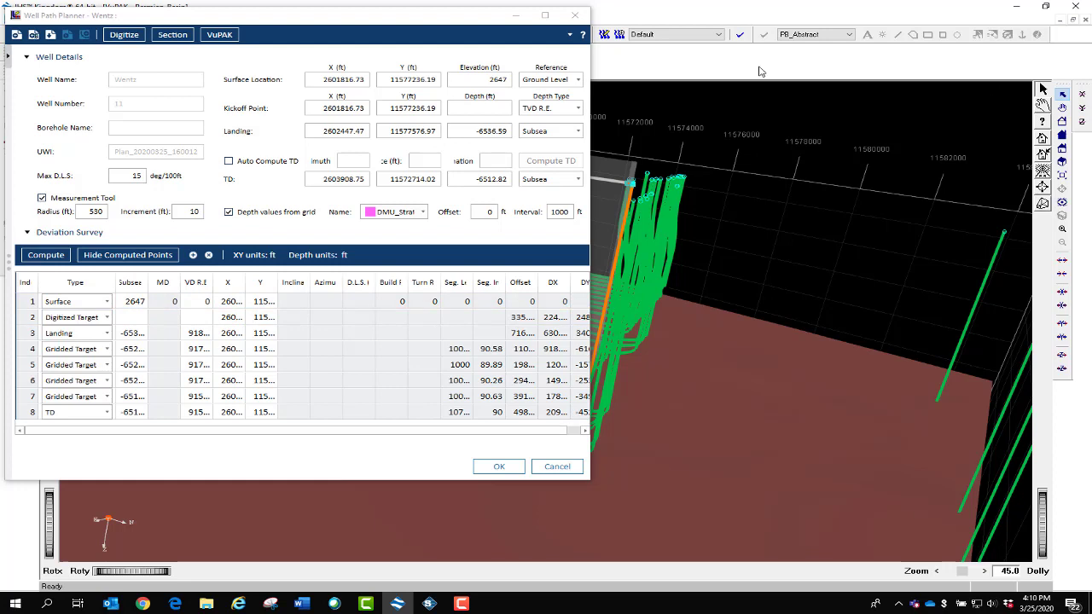
click(571, 37)
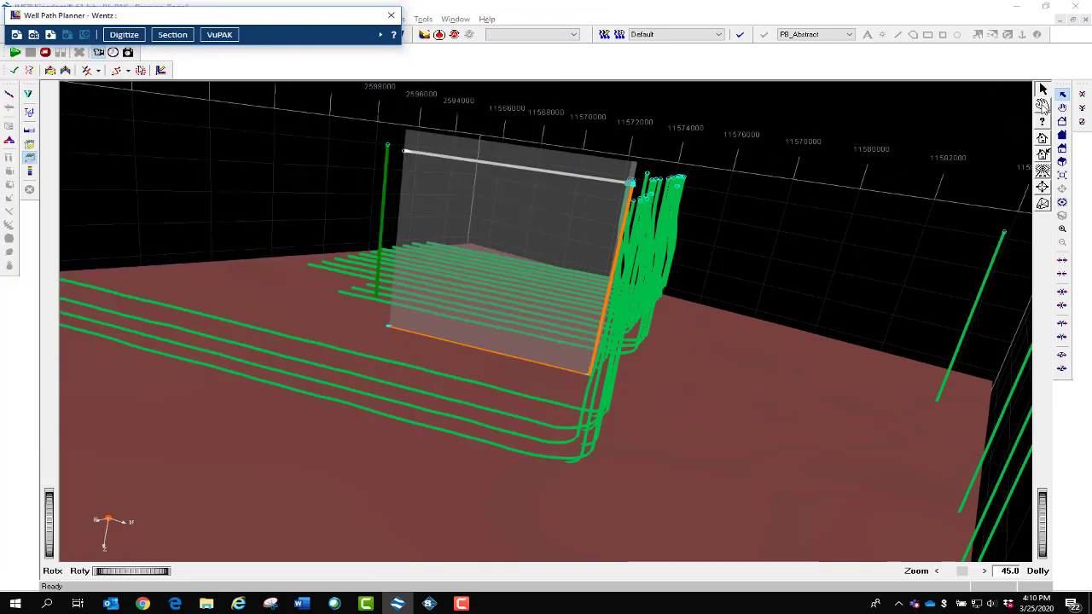
click(1062, 107)
drag(653, 295, 475, 209)
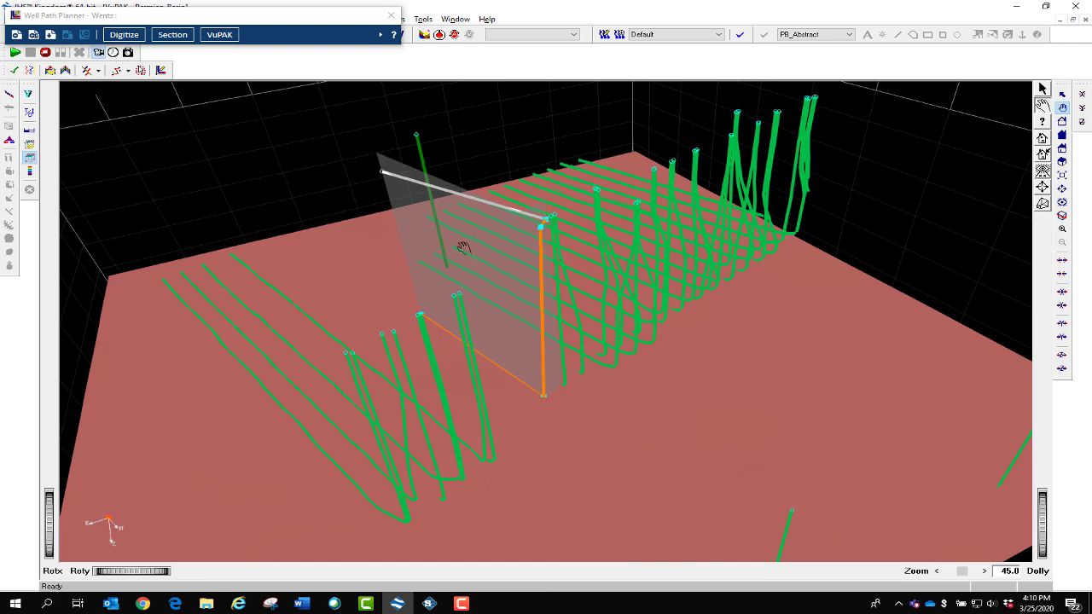
drag(759, 385, 559, 364)
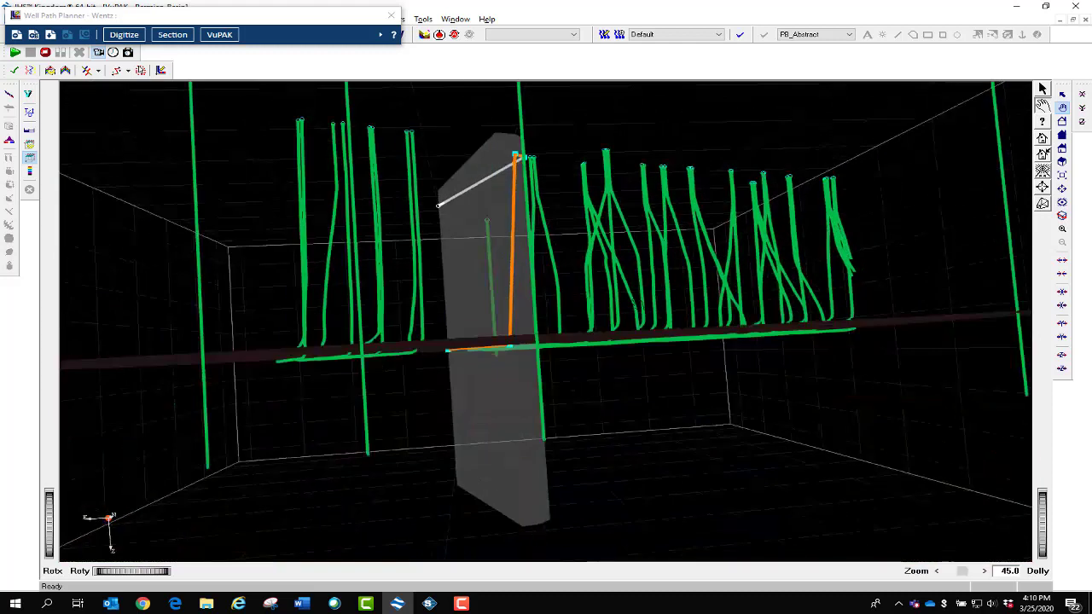
drag(632, 305, 572, 227)
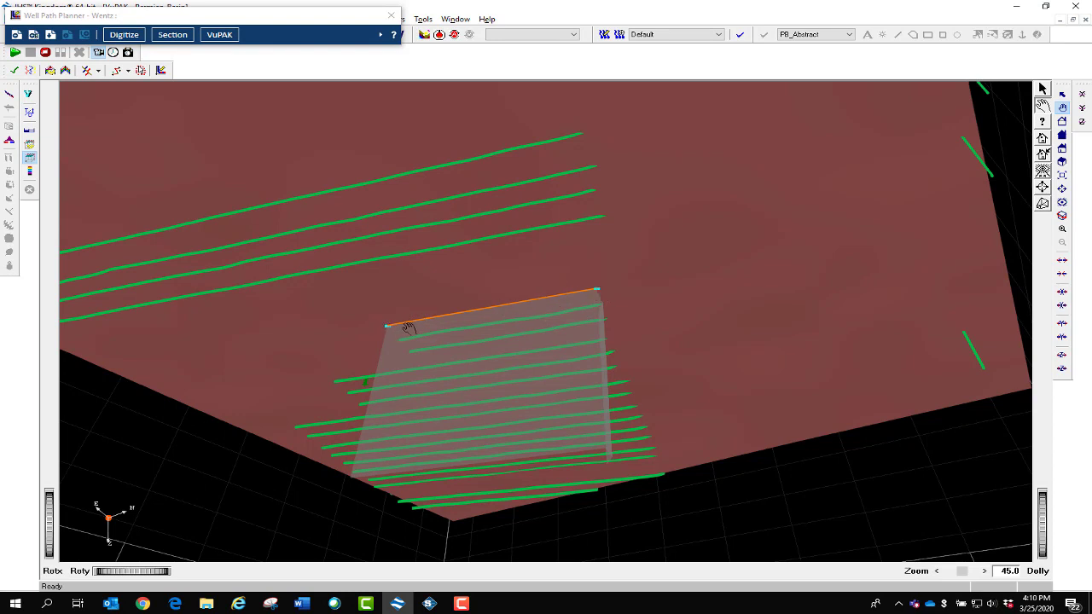
drag(677, 204, 556, 376)
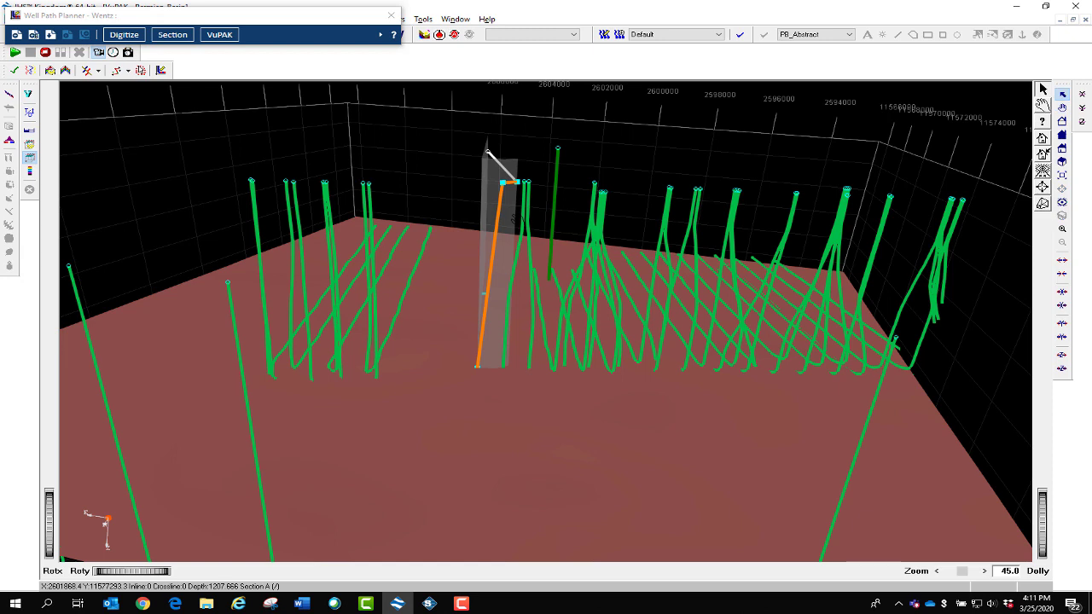
- Drag the planned path's build section into a smooth curve toward the lateral
key(Escape)
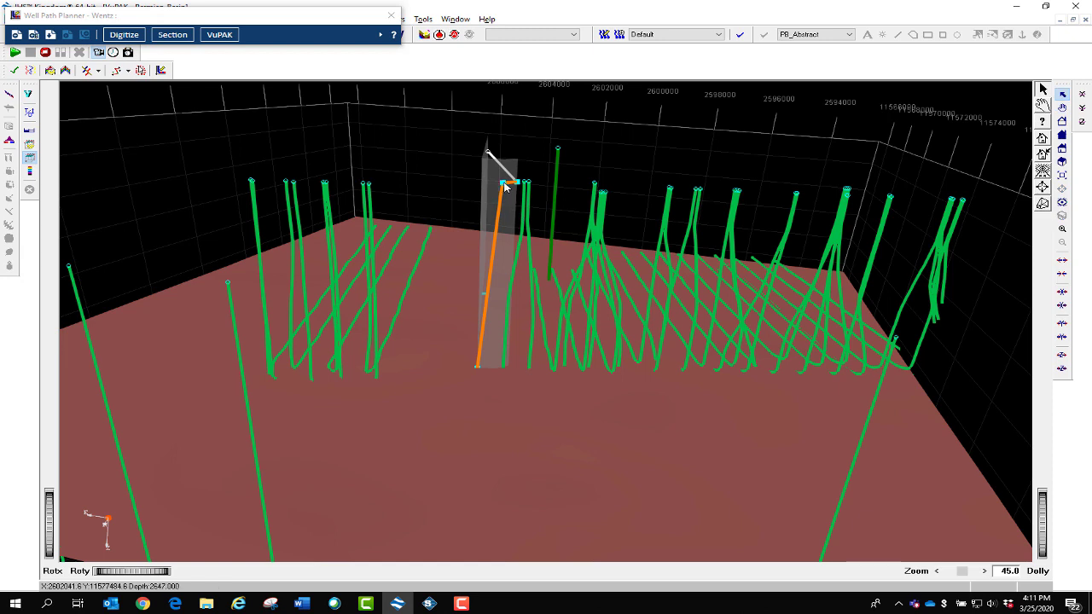
drag(504, 187, 492, 266)
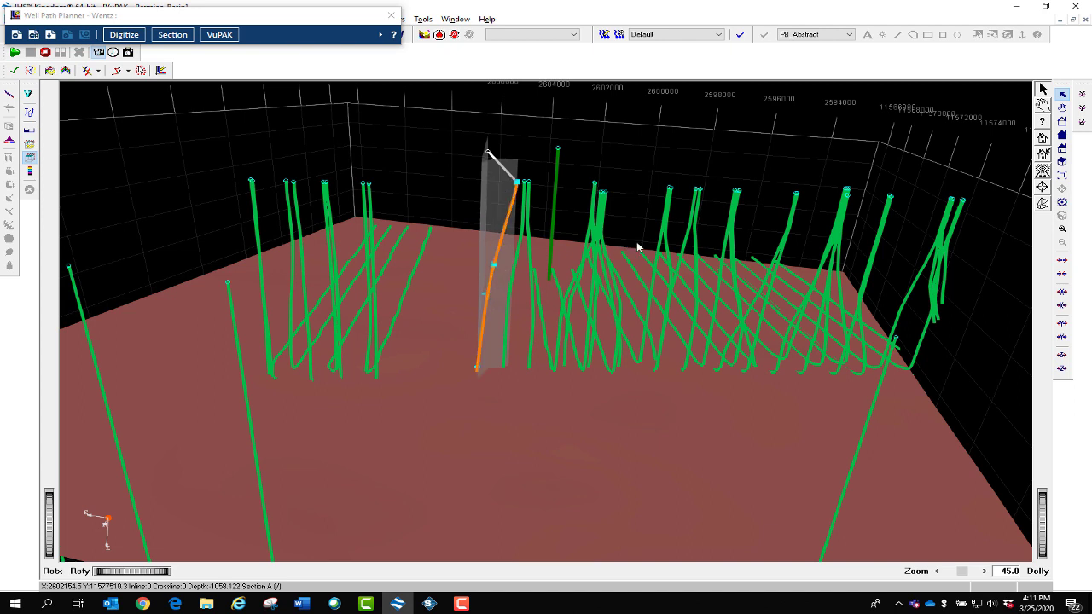
click(1061, 106)
drag(608, 308, 610, 379)
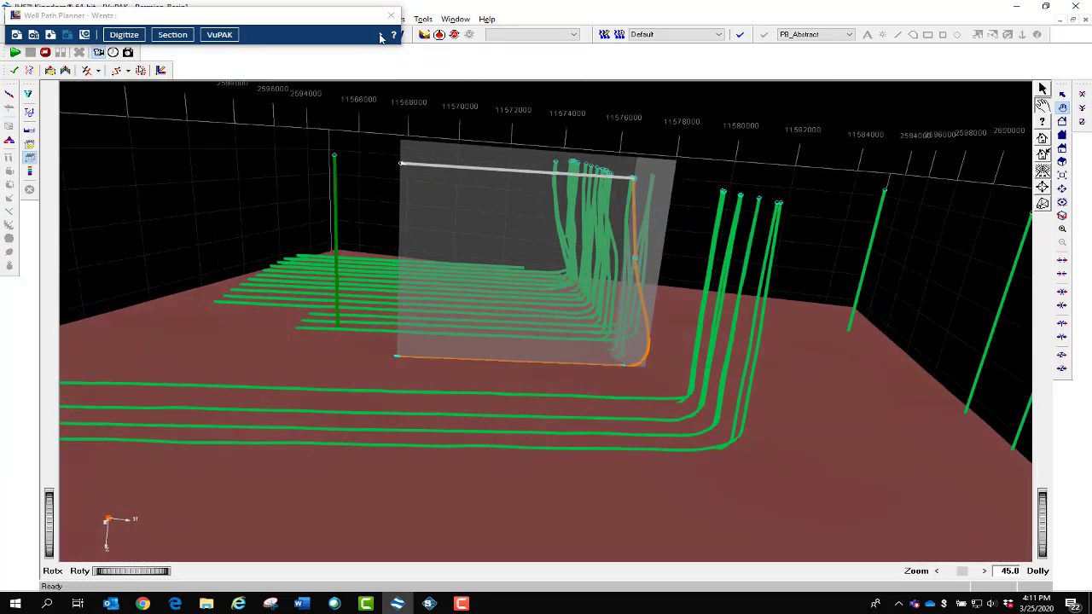
- Accept the Wentz 11 plan in Well Path Planner and view the new path in 3D
click(381, 36)
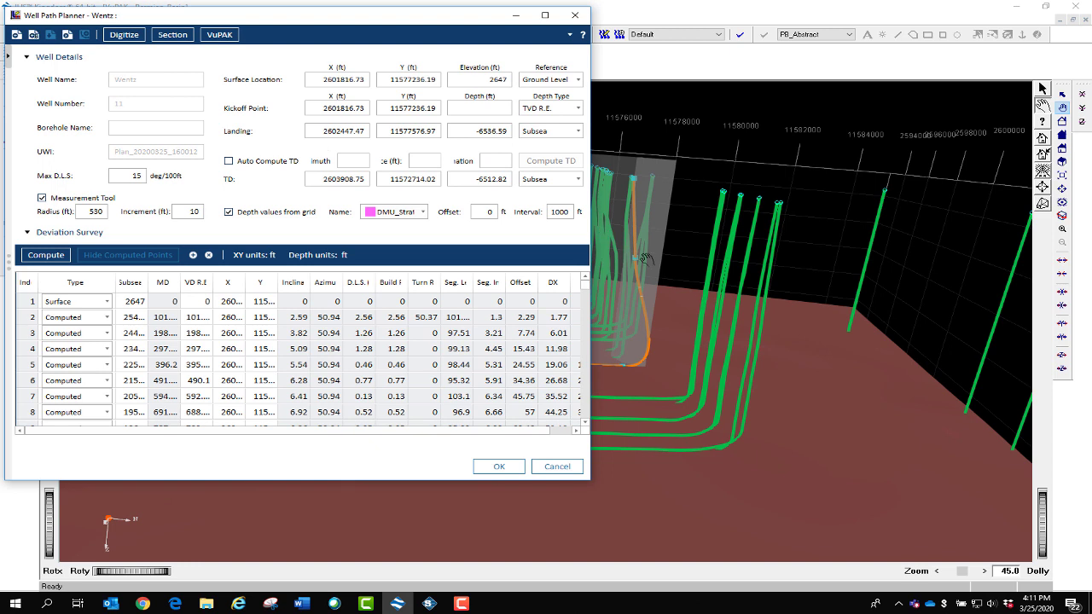
click(502, 467)
drag(619, 373, 684, 370)
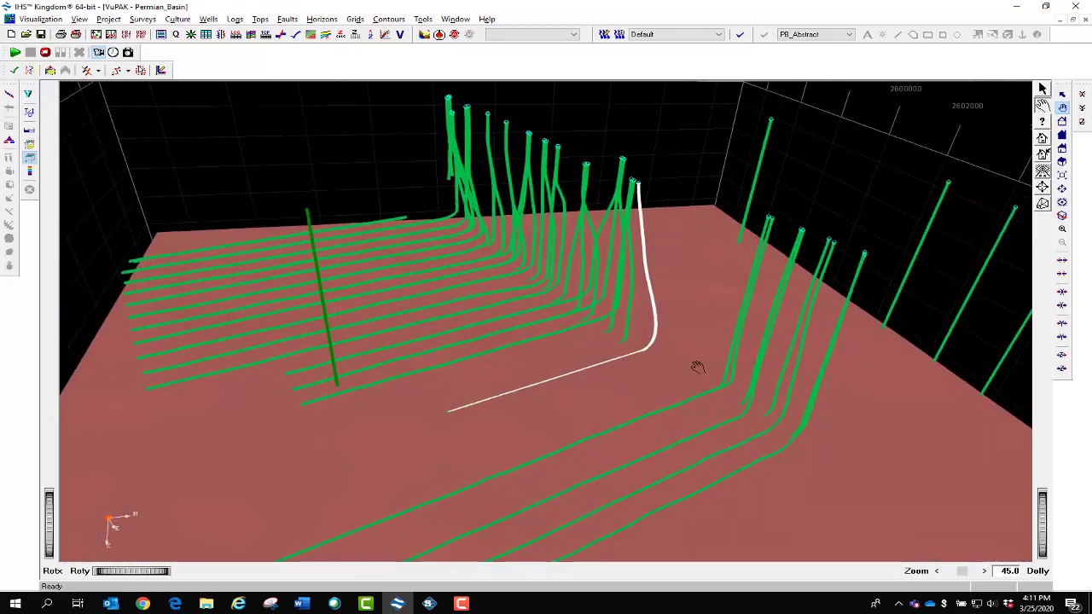